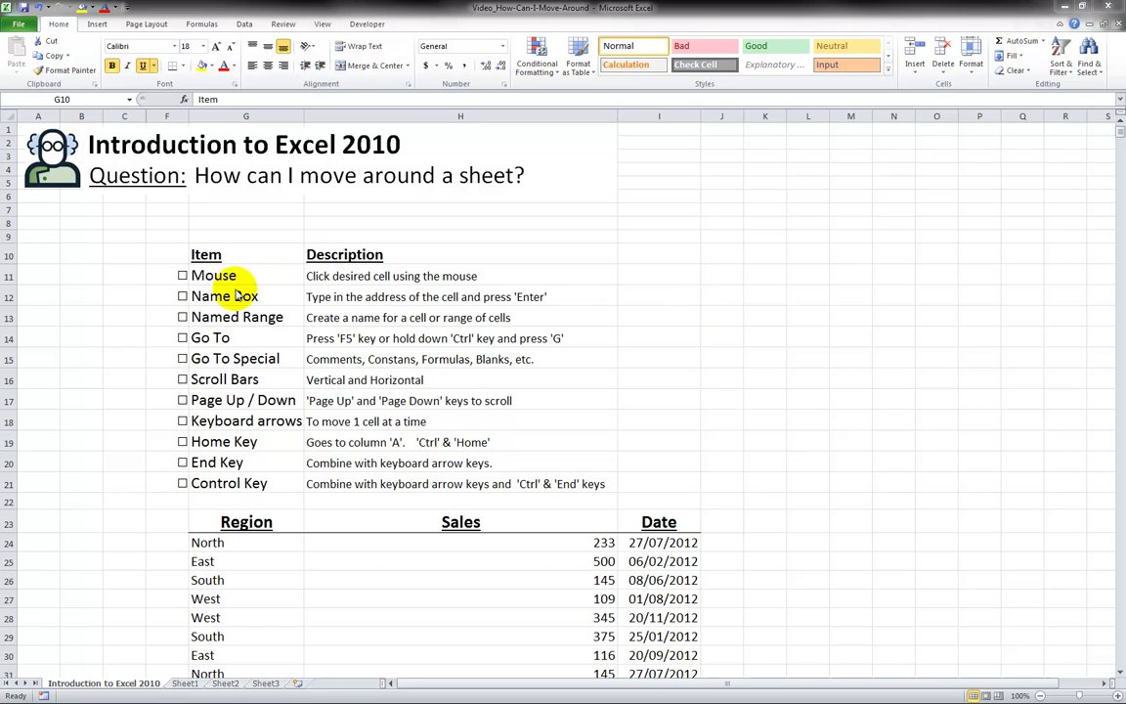
Step: Tick the Mouse item in the checklist and select several scattered cells one after another, finishing on J16
click(186, 277)
click(184, 277)
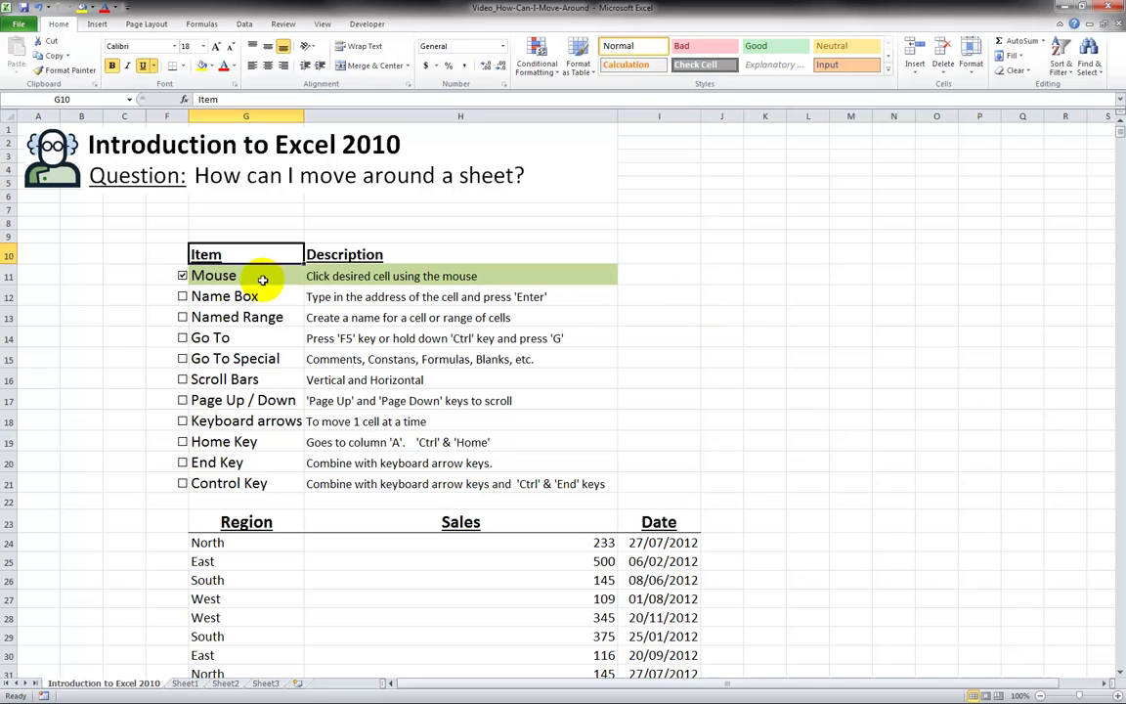
click(761, 250)
click(879, 442)
click(98, 451)
click(704, 384)
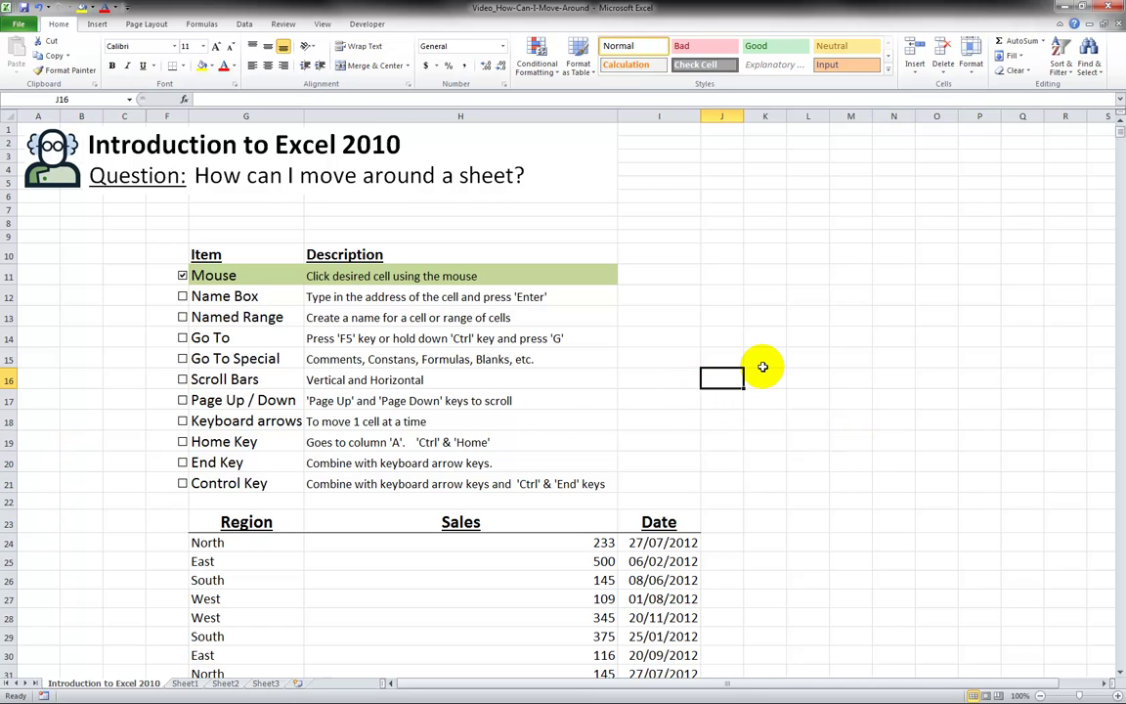
Step: Look further down the sales list, return to the sheet's beginning, and select cells J10 and J17
scroll(811, 351, down, 20)
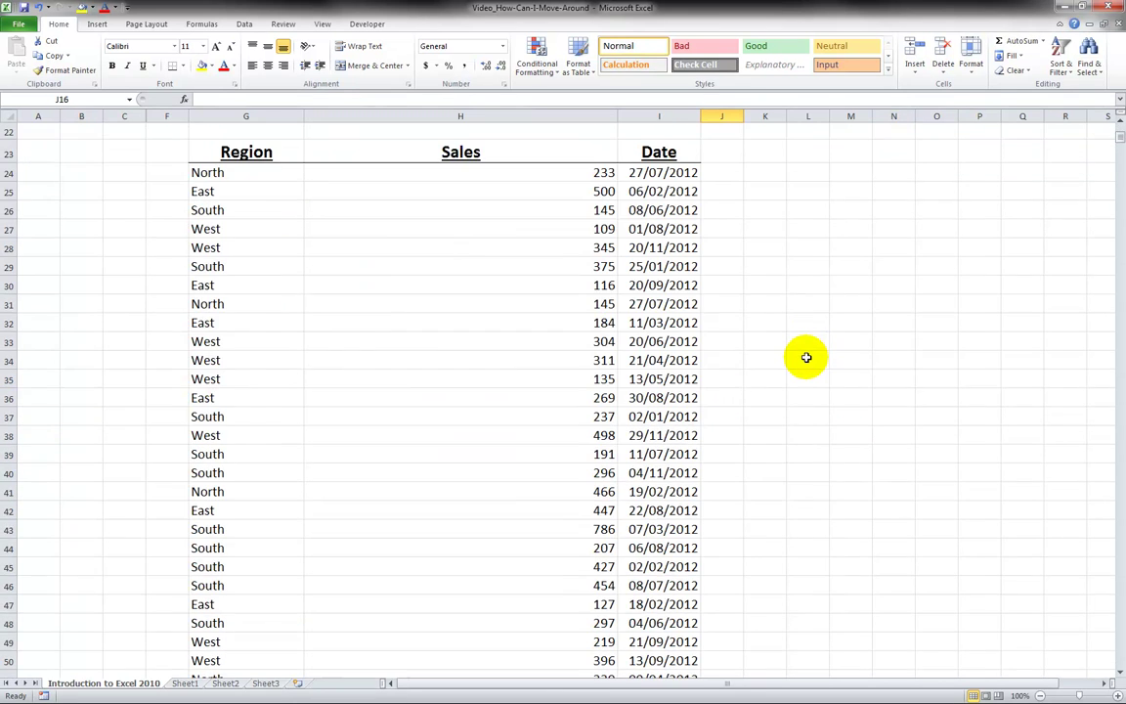
scroll(804, 366, up, 20)
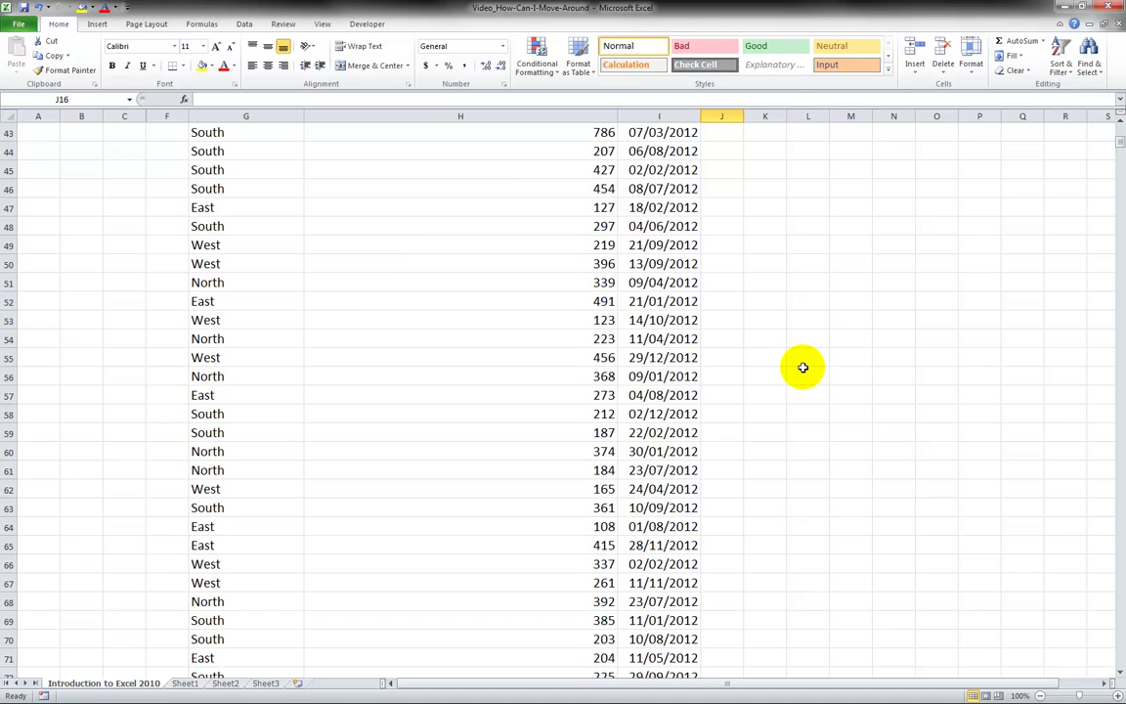
click(722, 253)
click(722, 397)
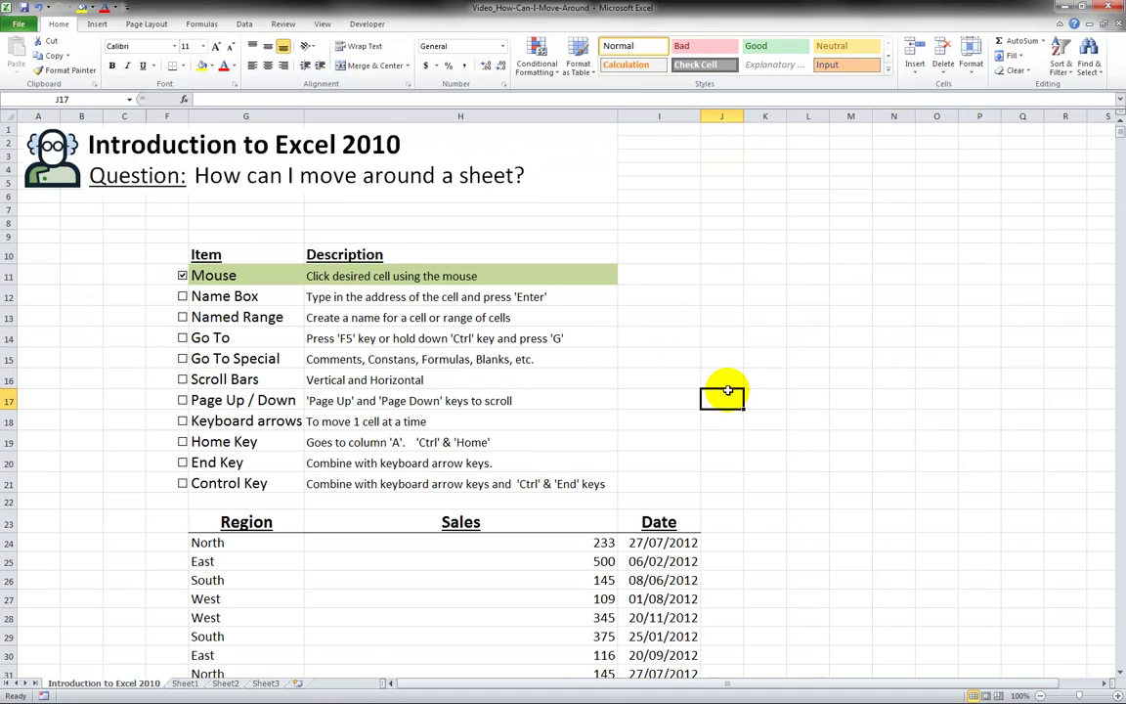
Step: Tick the Name Box item, select its description, and jump to cell I30 by entering its address in the Name Box
click(183, 299)
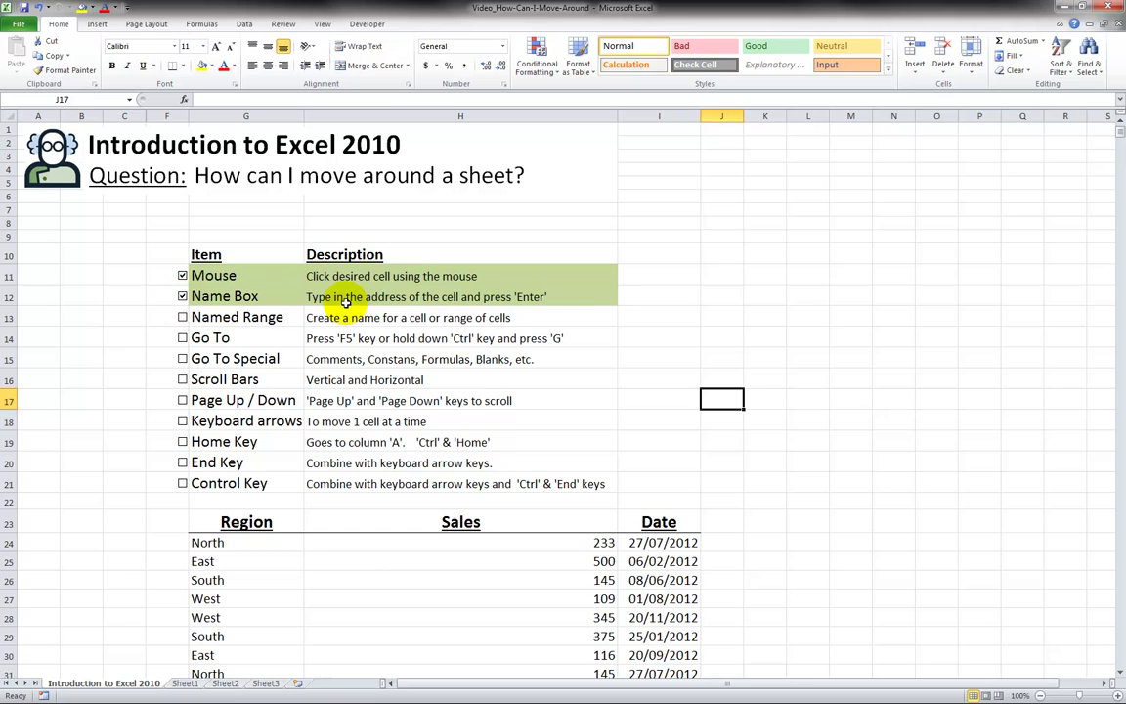
click(350, 298)
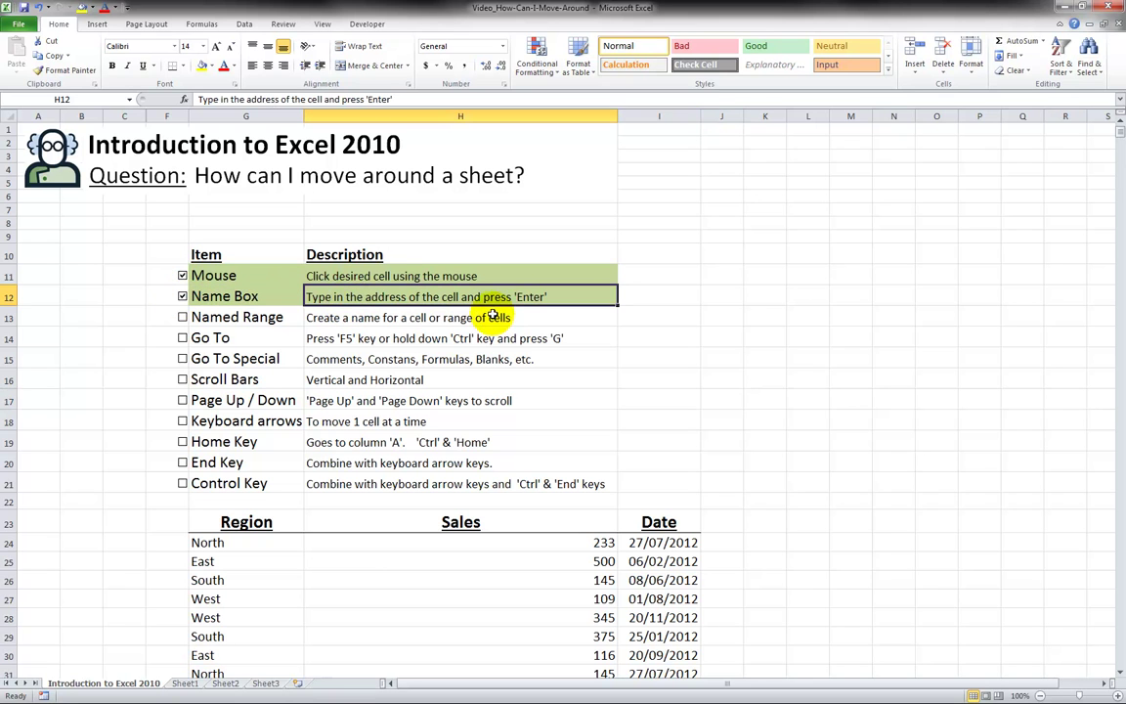
click(71, 99)
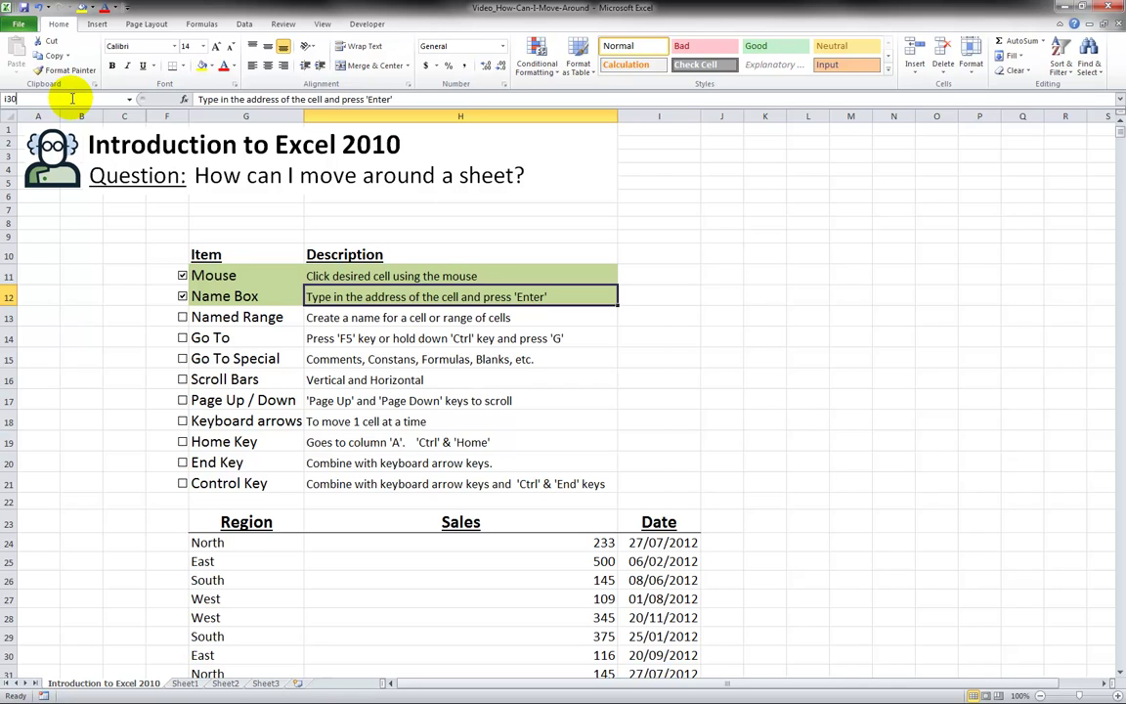
key(Return)
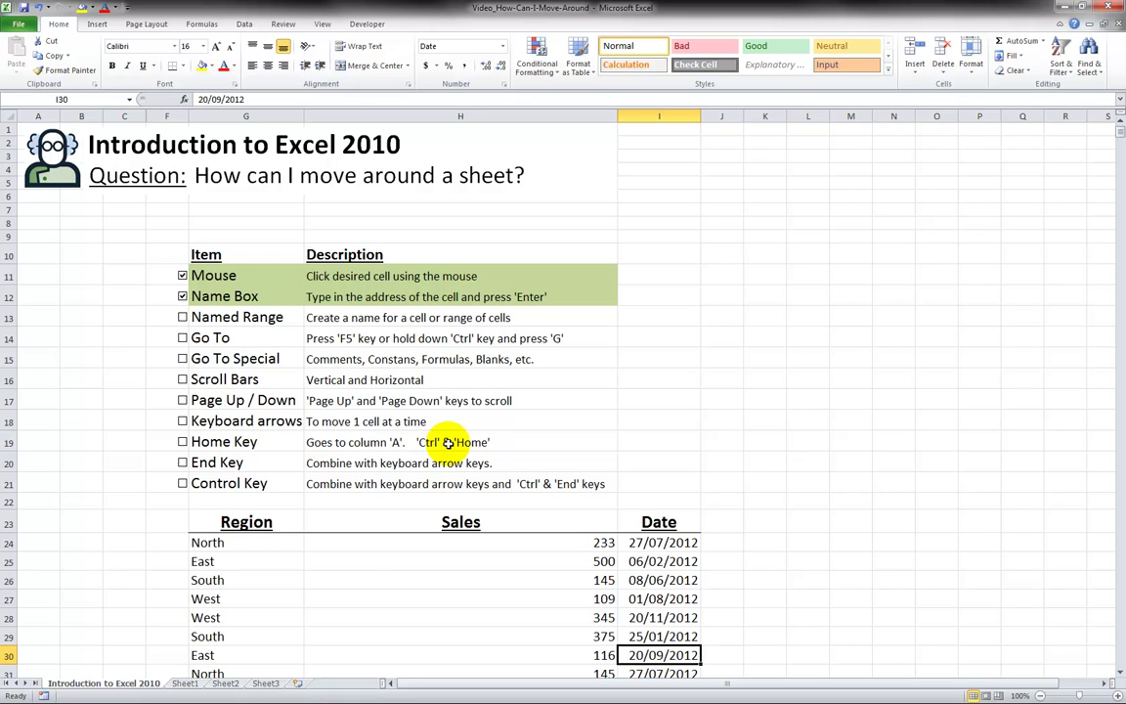
Step: Tick the Named Range item and name the Sales cell H128, containing 1000, as largevalue
click(341, 318)
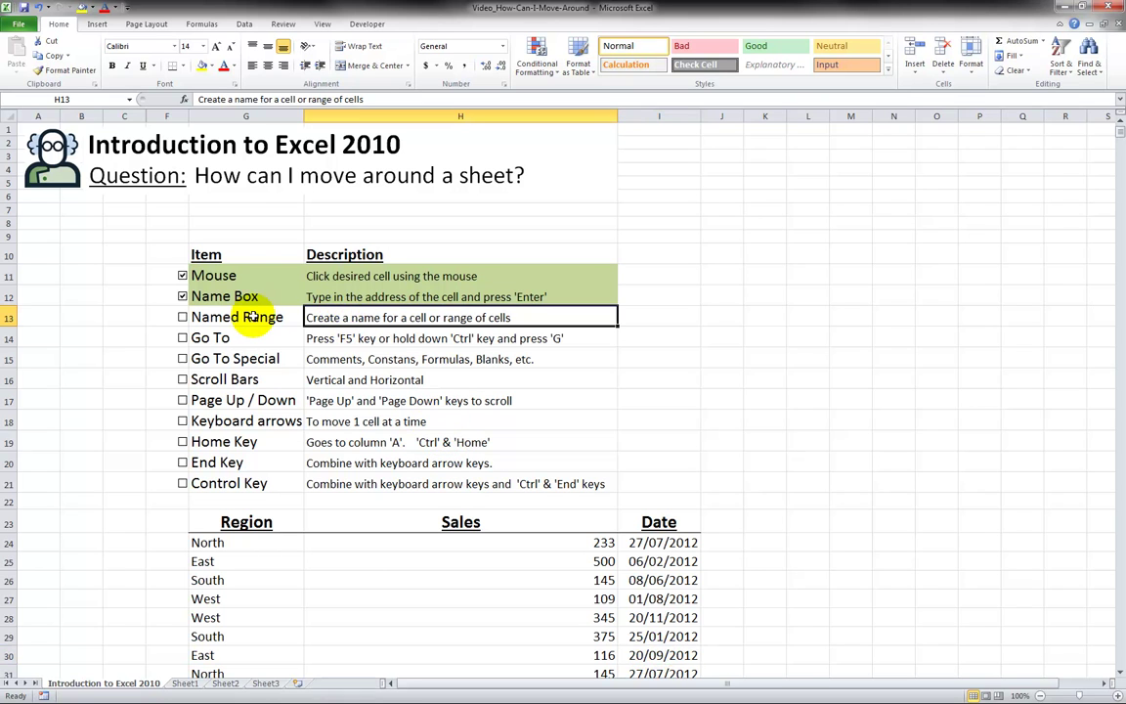
click(182, 317)
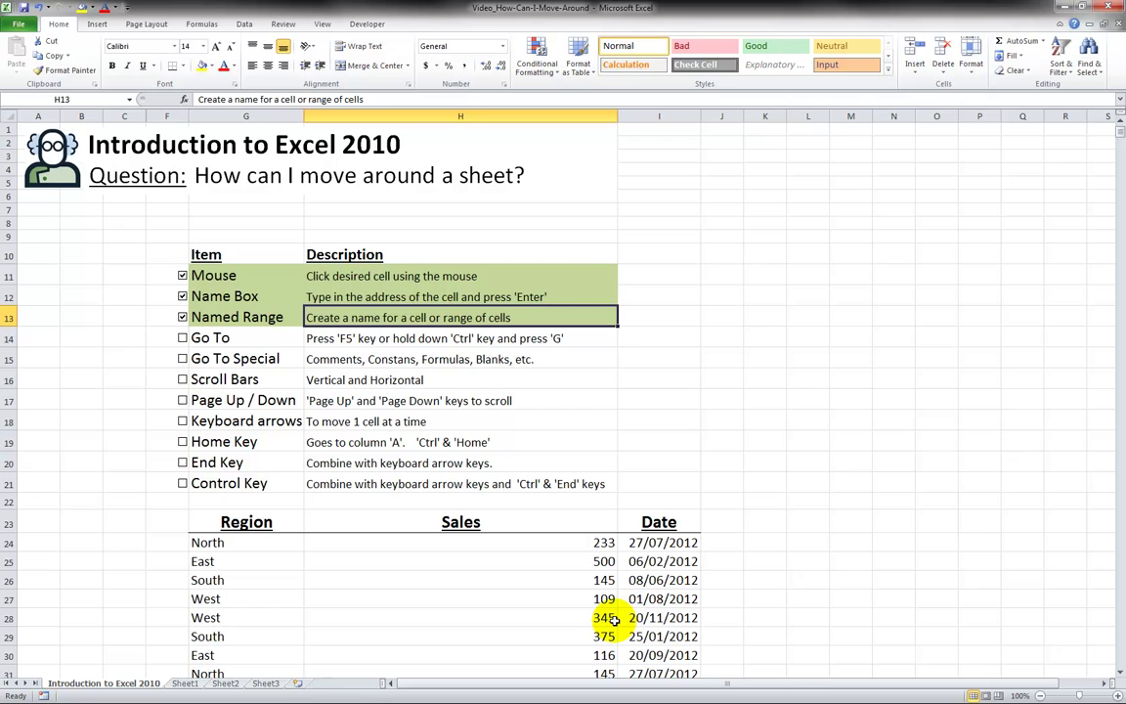
scroll(605, 618, down, 20)
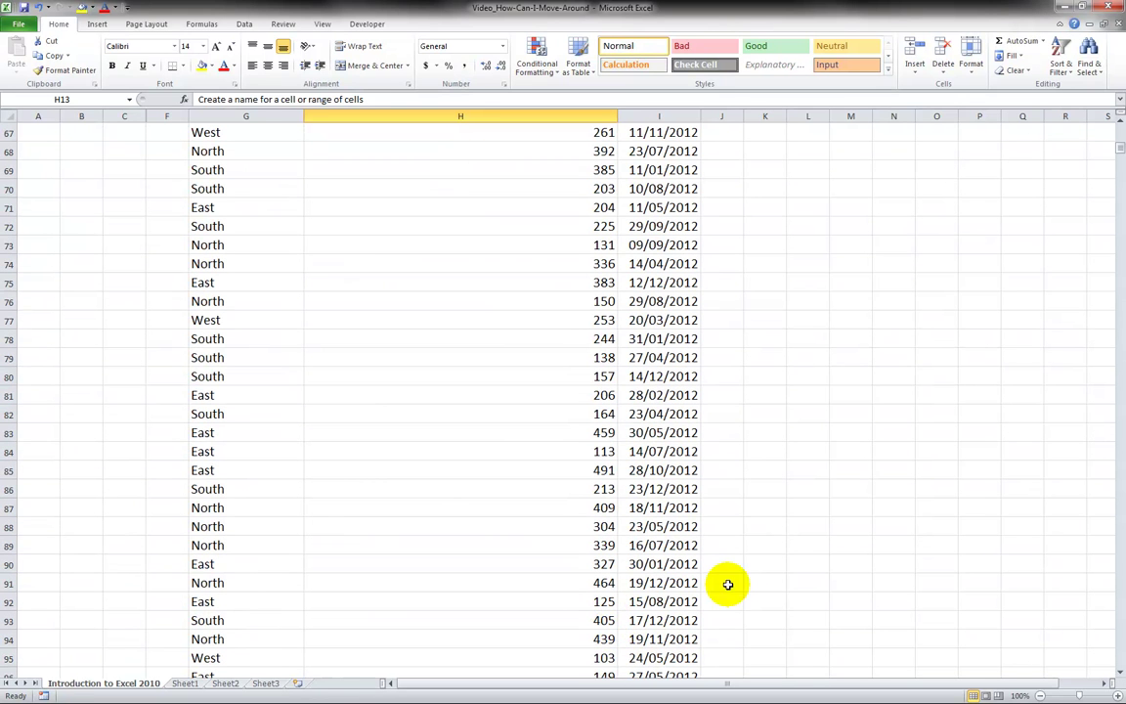
click(1118, 648)
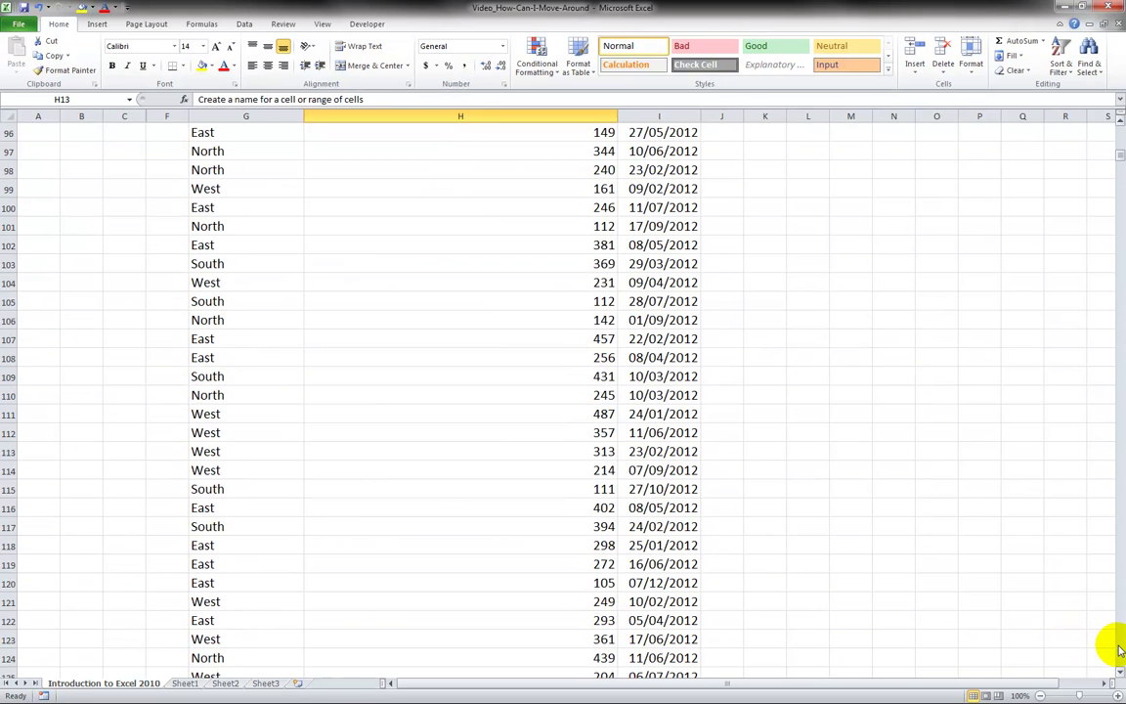
click(1118, 648)
click(589, 189)
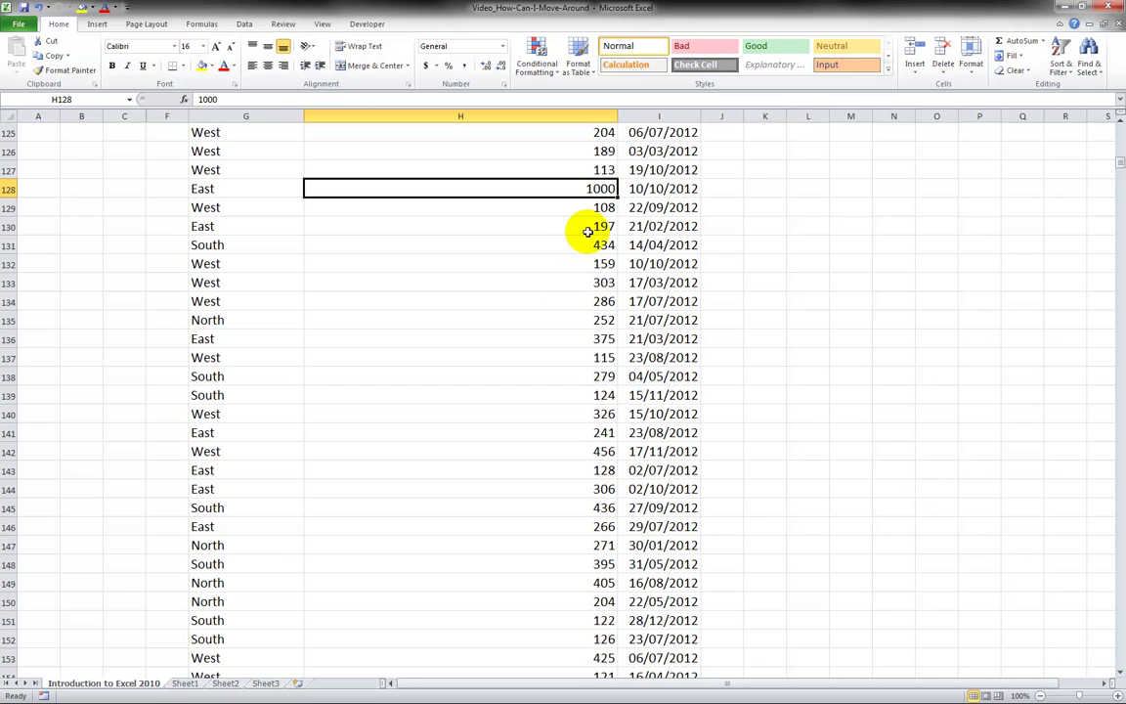
scroll(575, 262, up, 4)
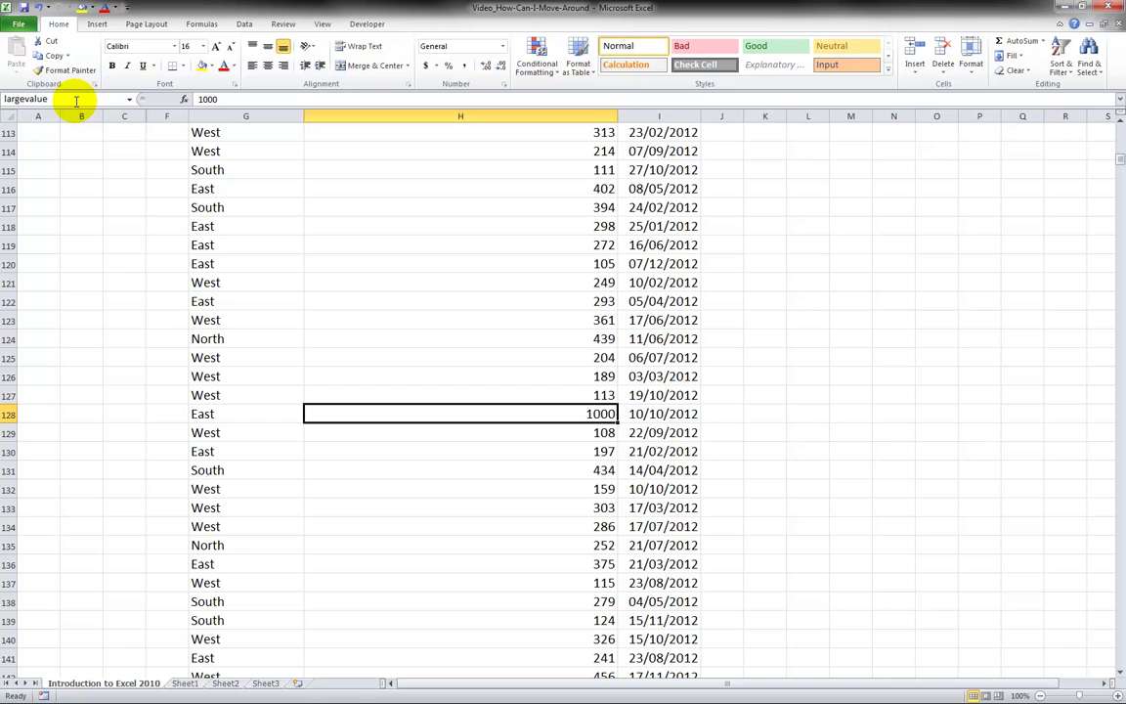
key(Return)
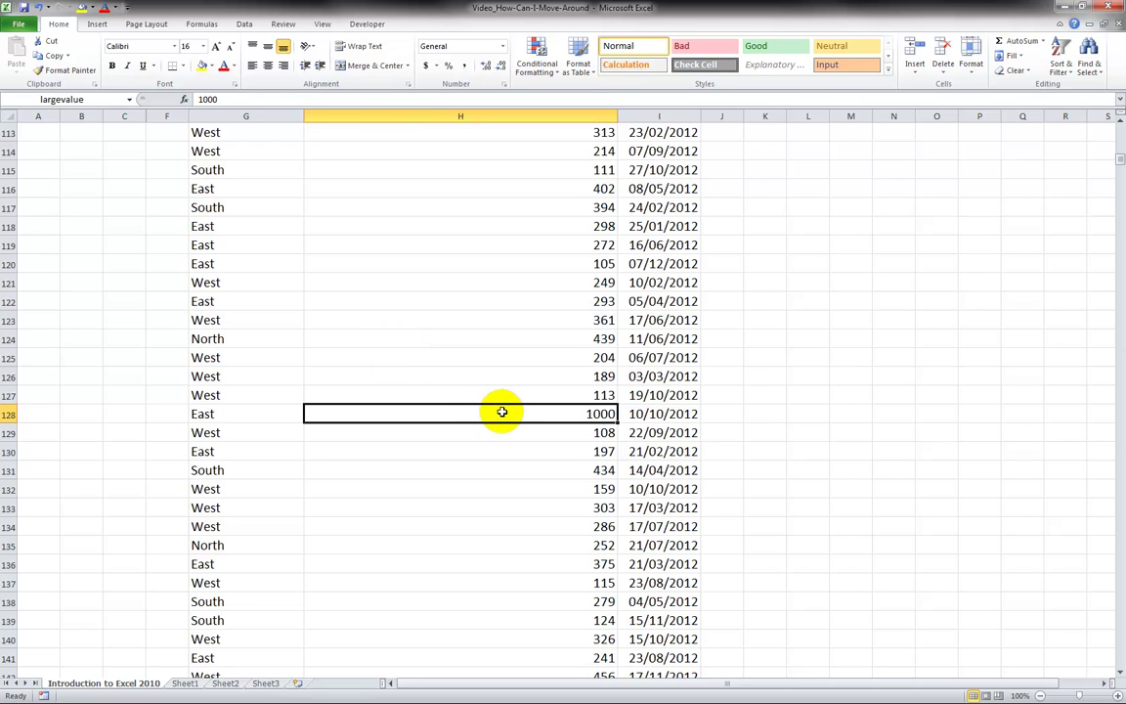
Step: From the Go To description in H14, jump to the named cell largevalue and return to A1
key(ctrl+Home)
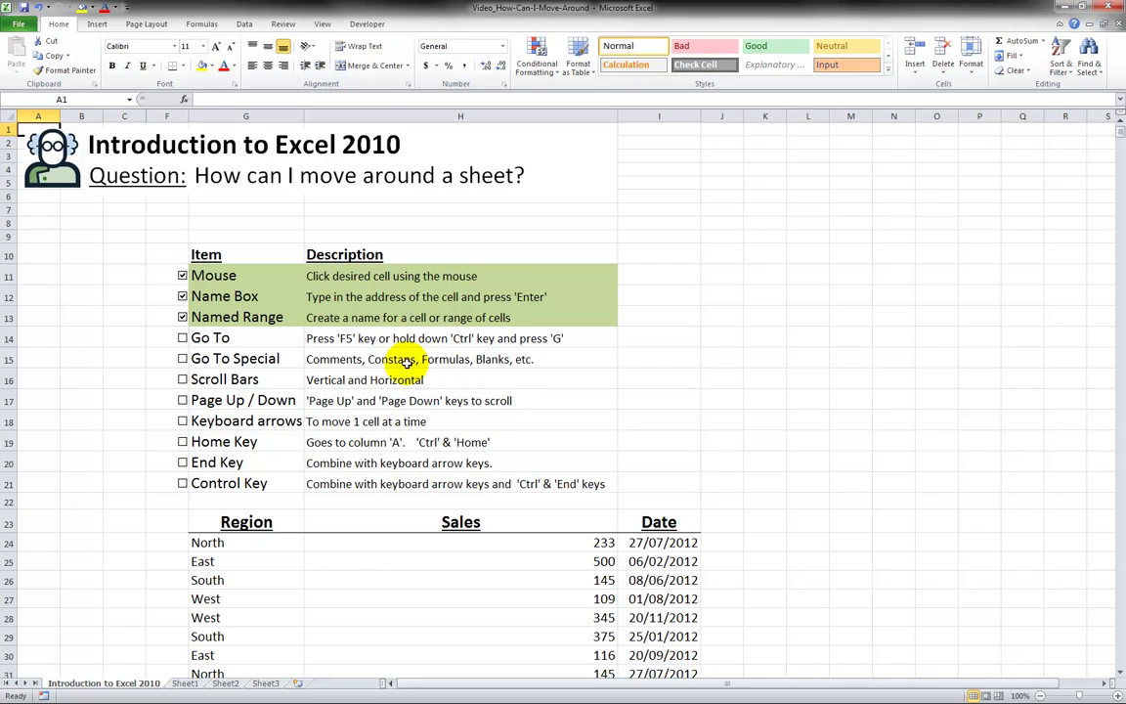
click(364, 338)
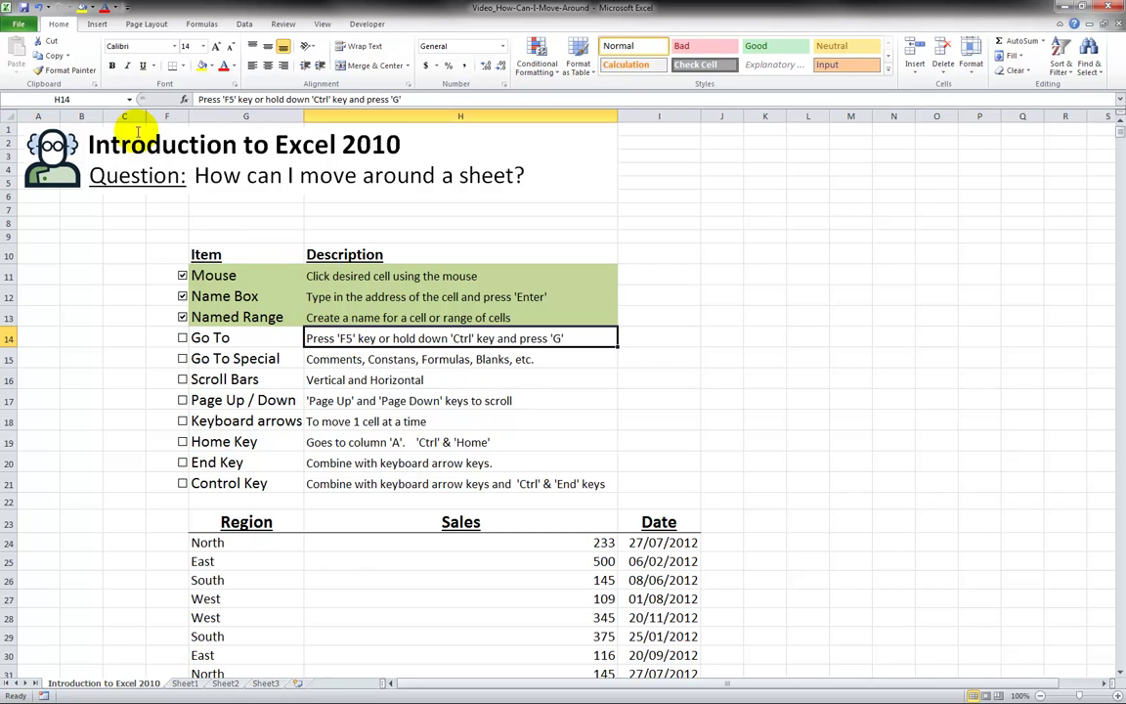
click(129, 99)
click(47, 115)
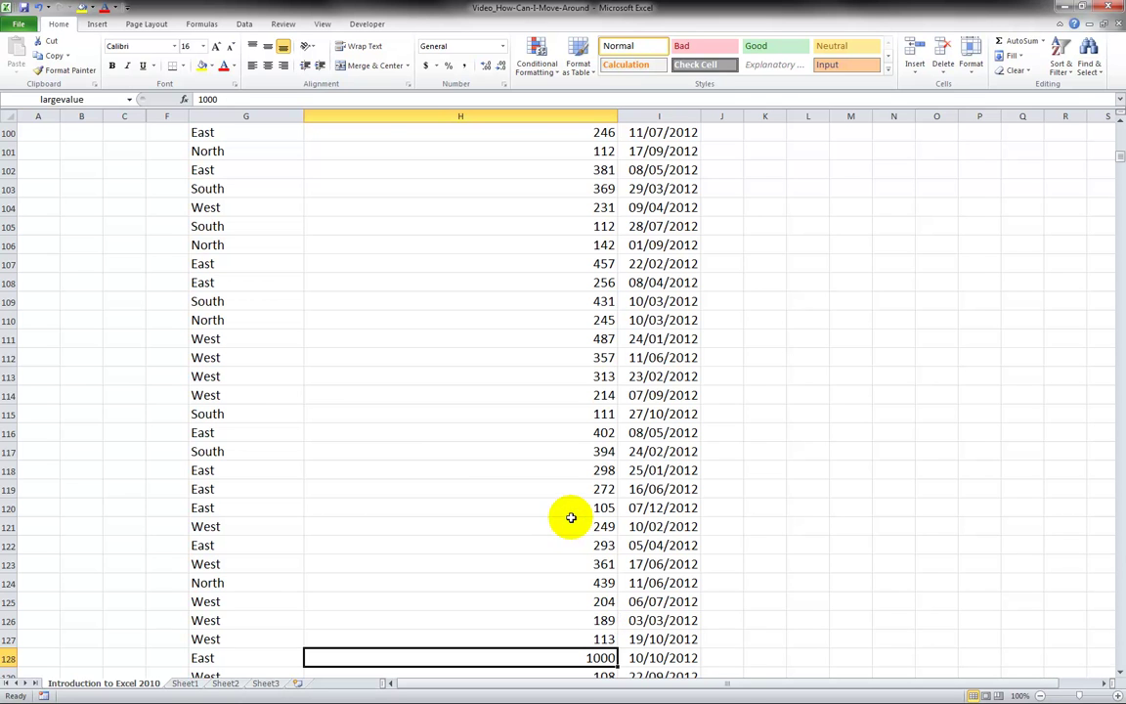
key(ctrl+Home)
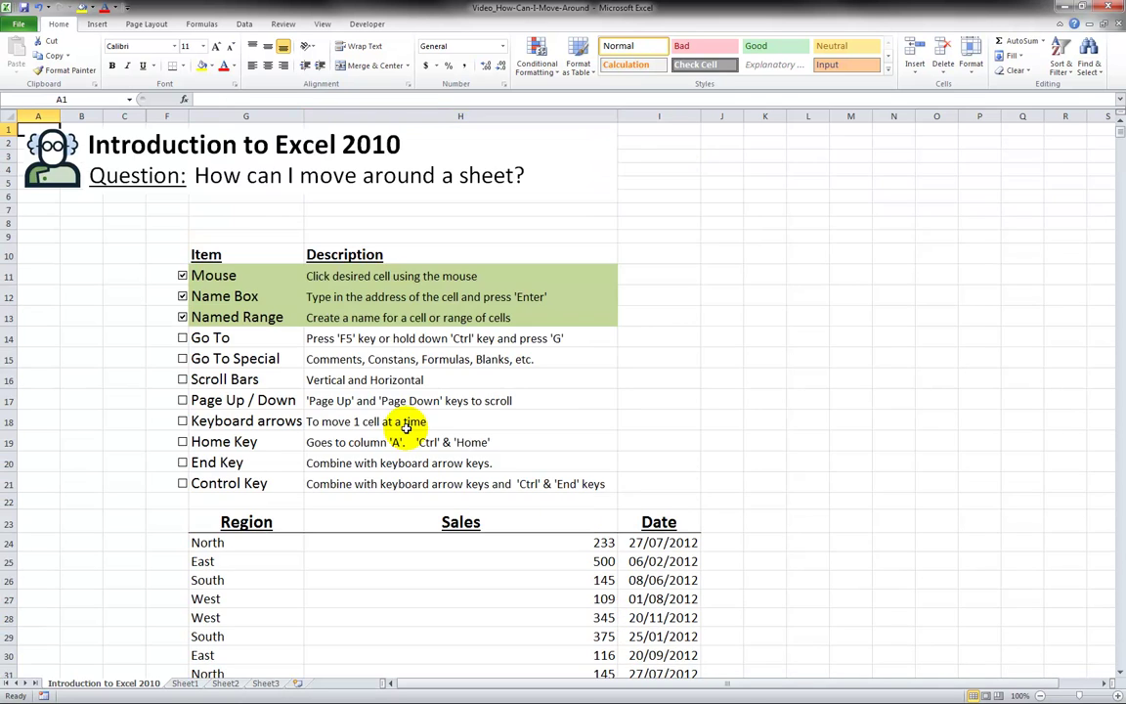
Step: Name cell G26 in the Region column as test
click(228, 580)
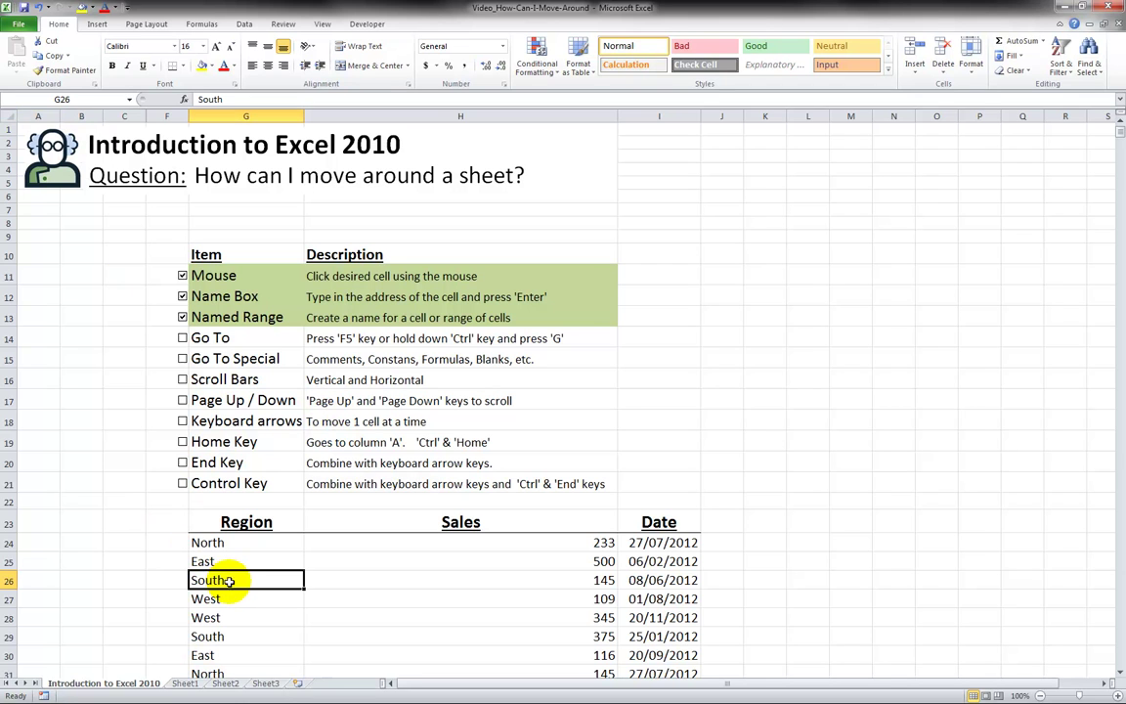
click(80, 100)
text(tes)
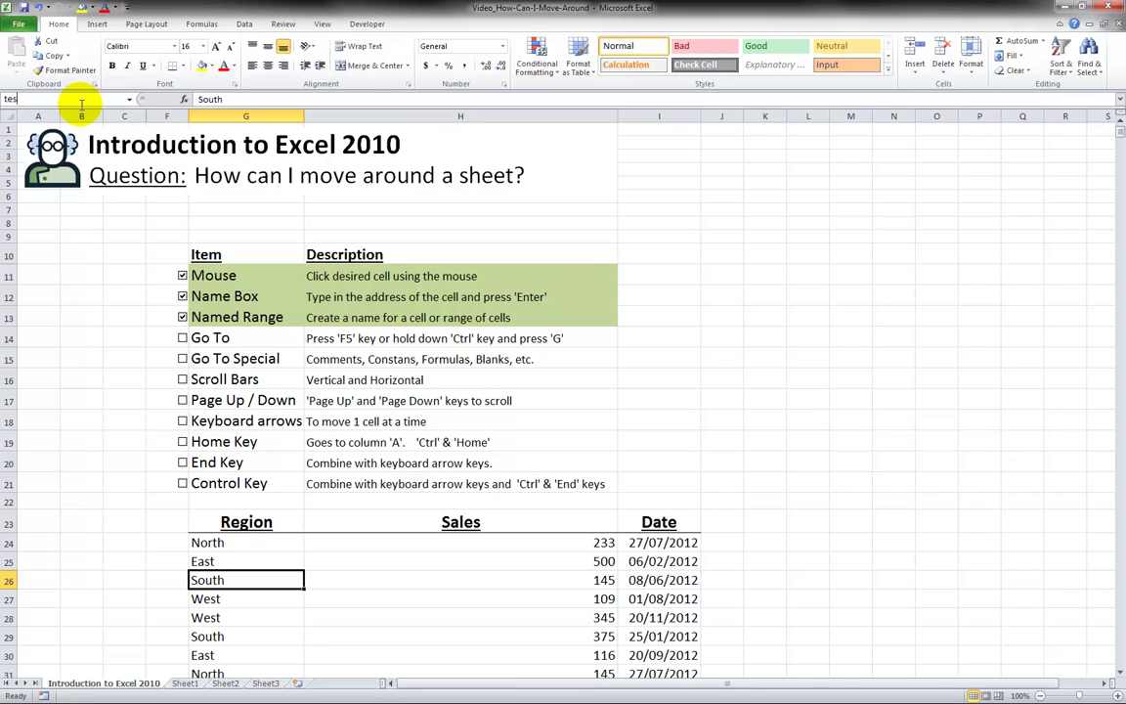
text(t)
key(Return)
Step: Select cell L13, and use the defined names to jump to test, to largevalue and back to test
click(44, 294)
click(813, 313)
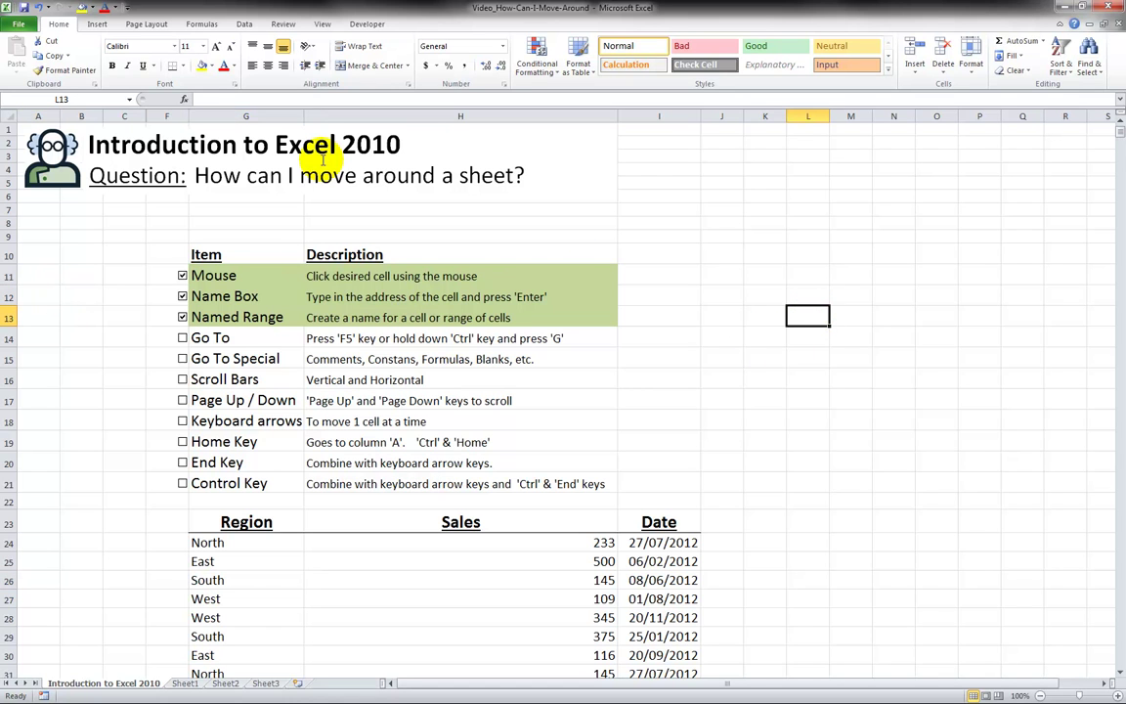
click(130, 100)
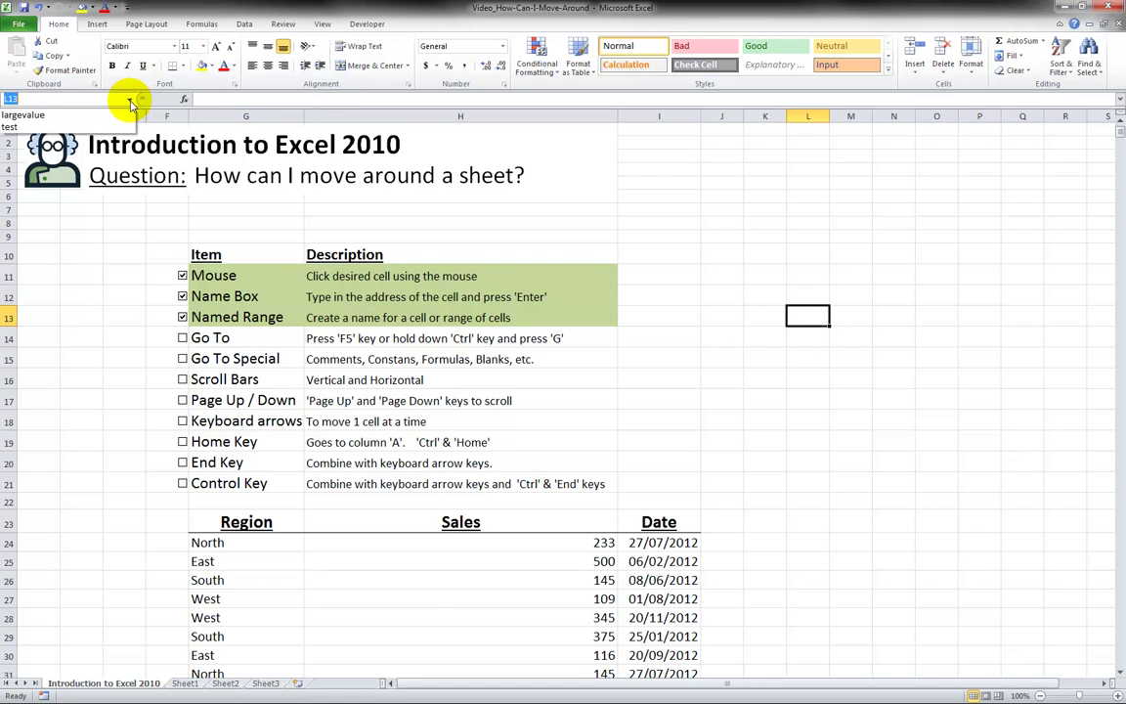
click(49, 128)
click(128, 100)
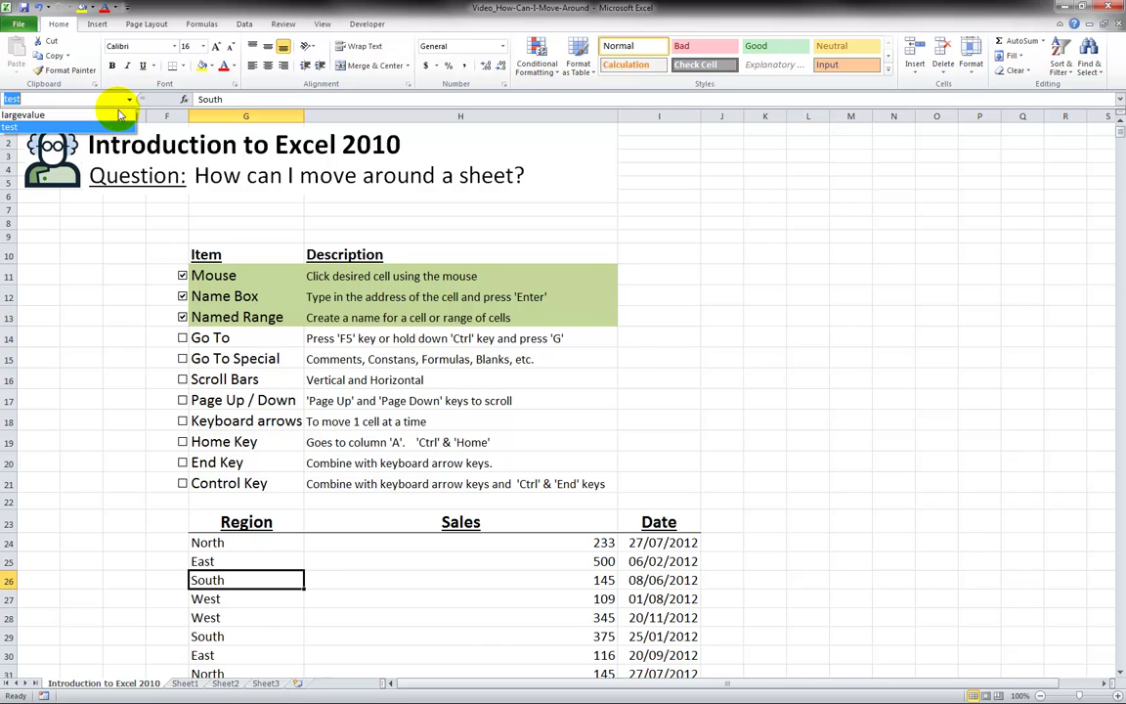
click(115, 115)
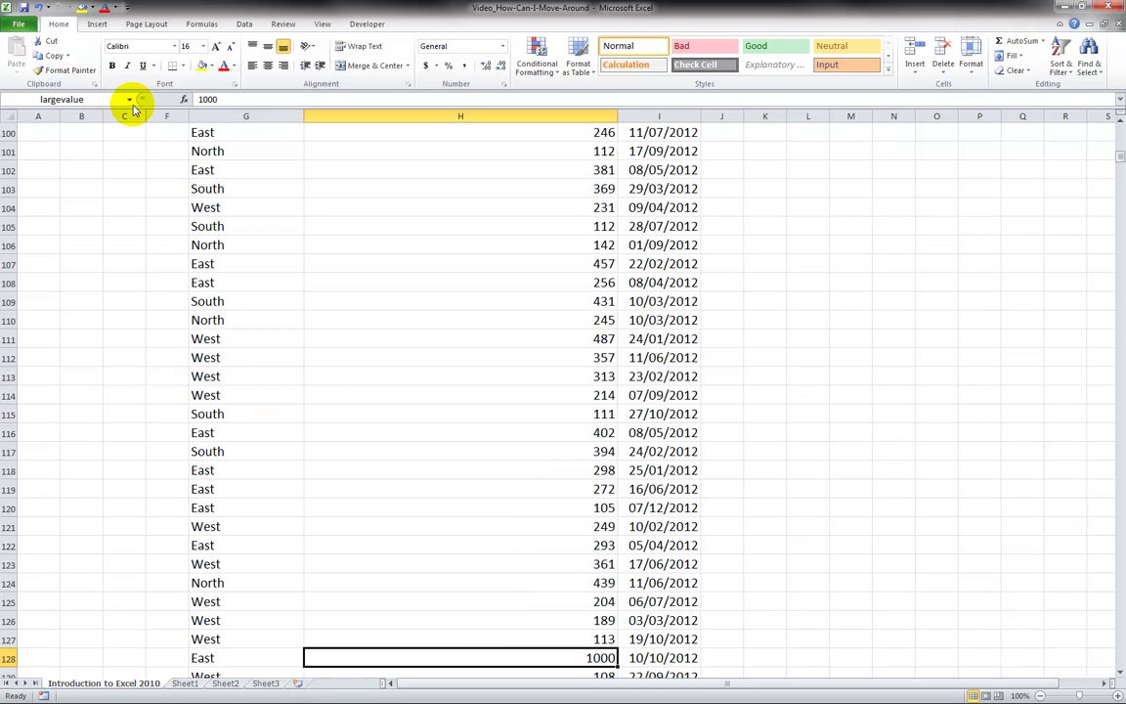
click(128, 100)
click(113, 126)
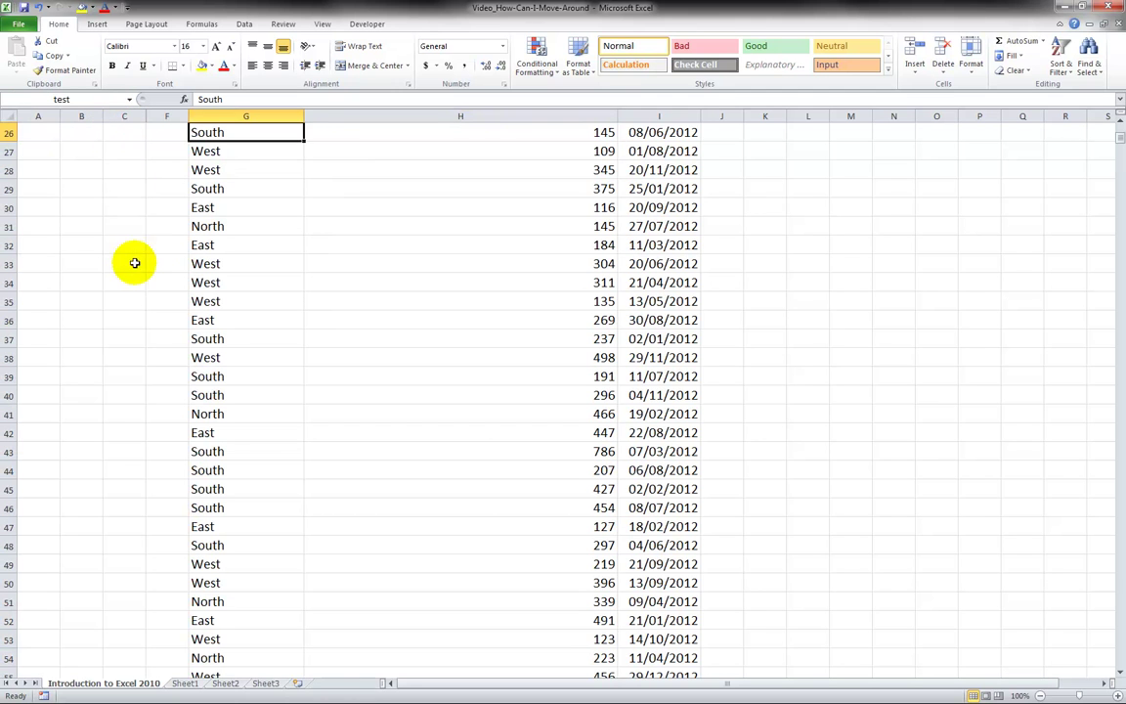
Step: Return to the checklist, select the Go To description in H14, and tick the Go To item
click(139, 192)
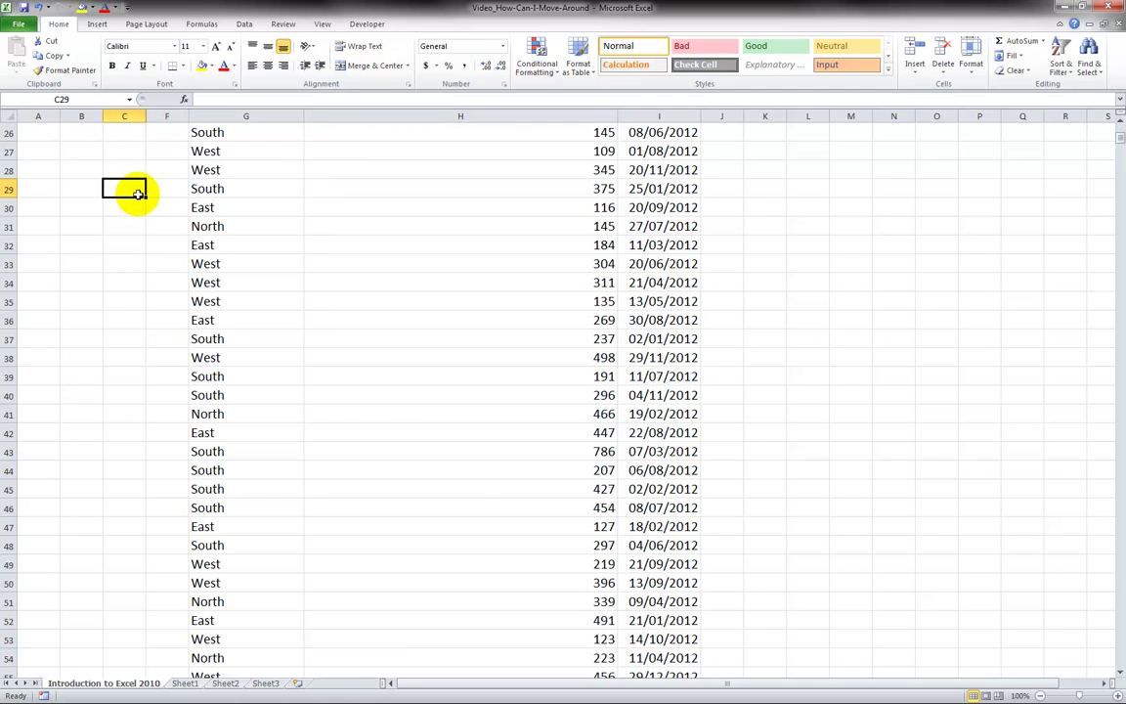
scroll(195, 215, up, 8)
click(354, 342)
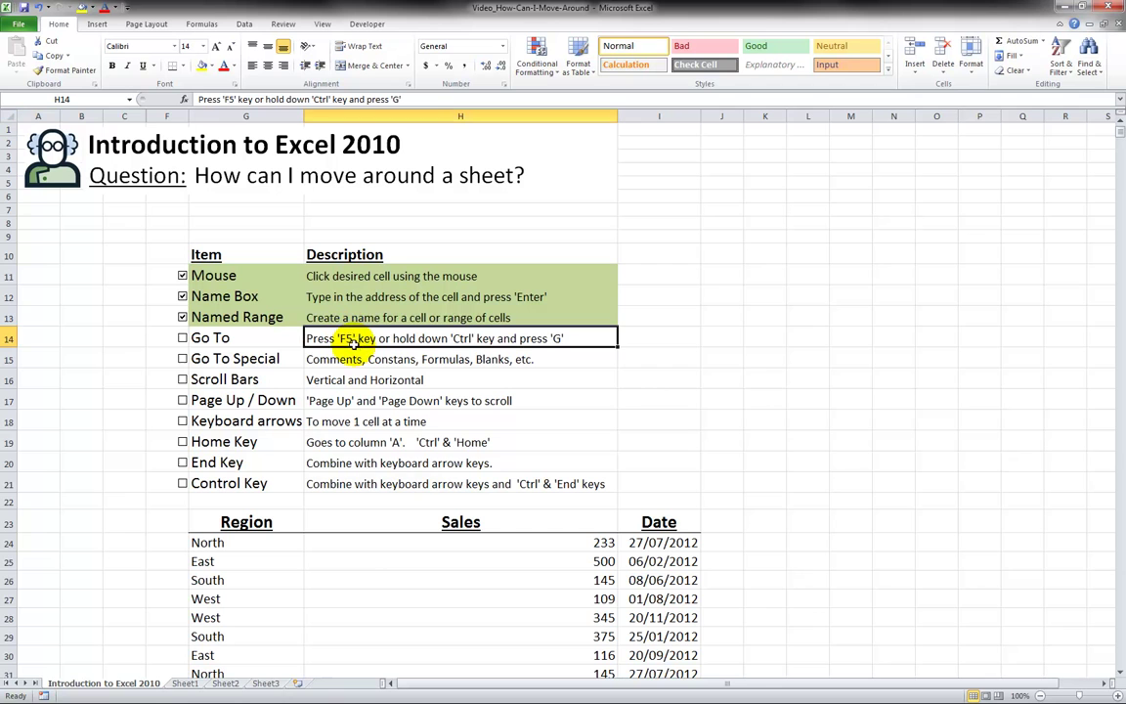
click(182, 337)
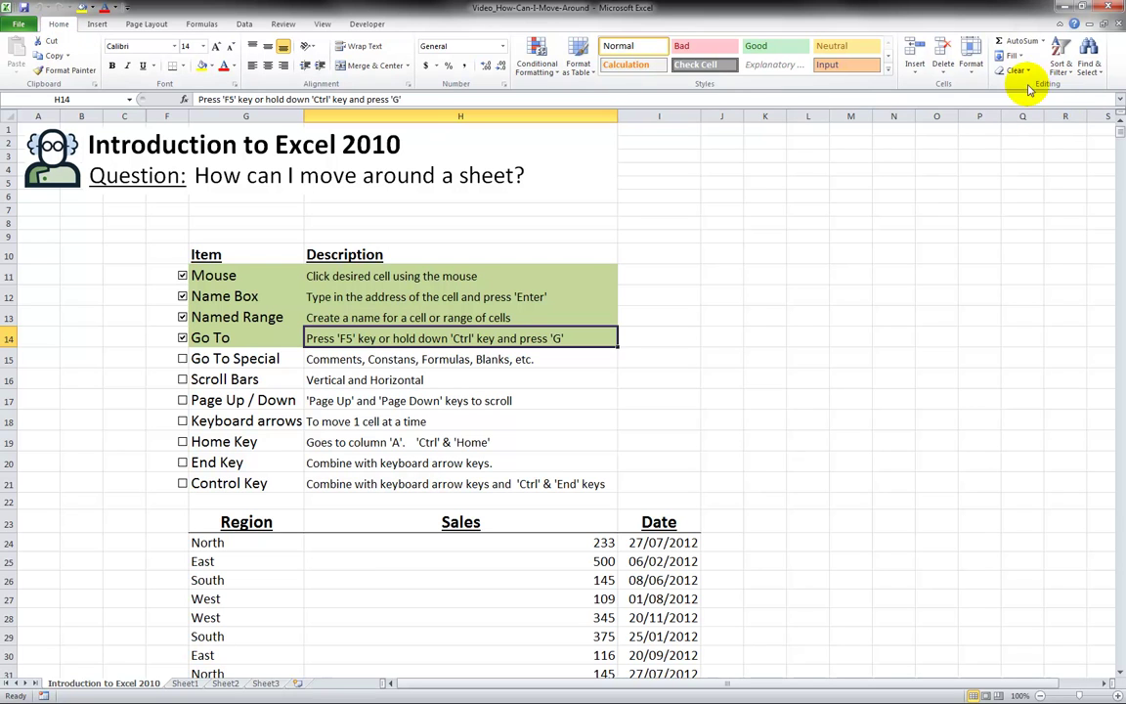
click(1089, 68)
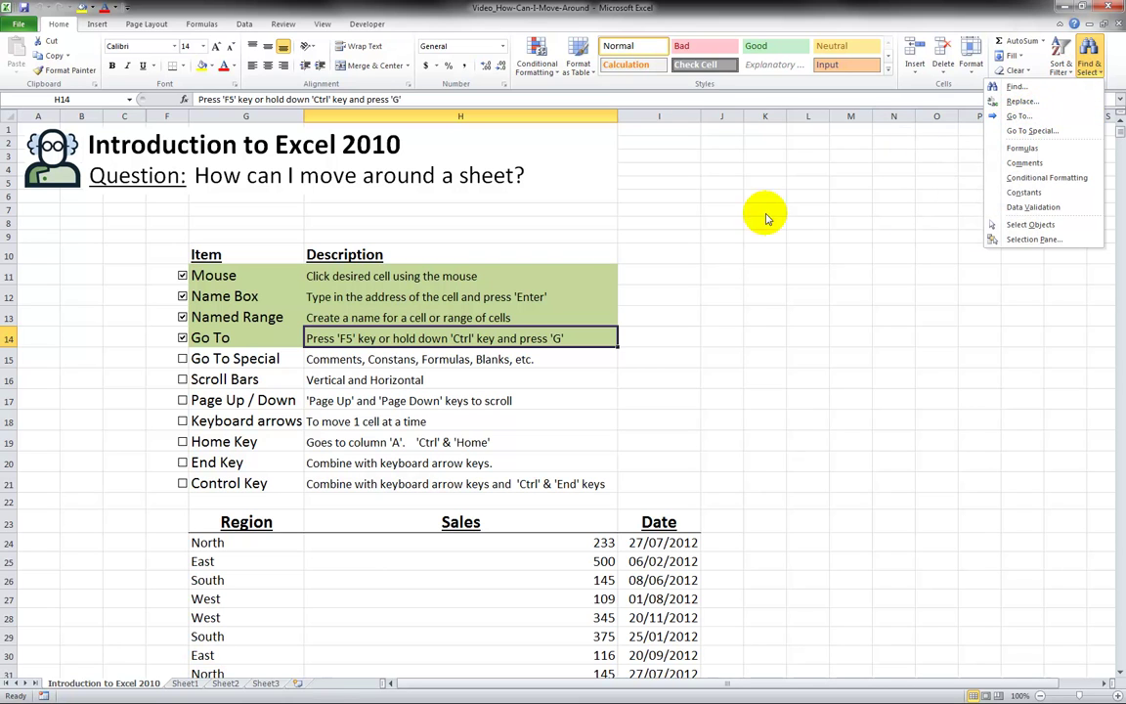
click(696, 216)
click(696, 214)
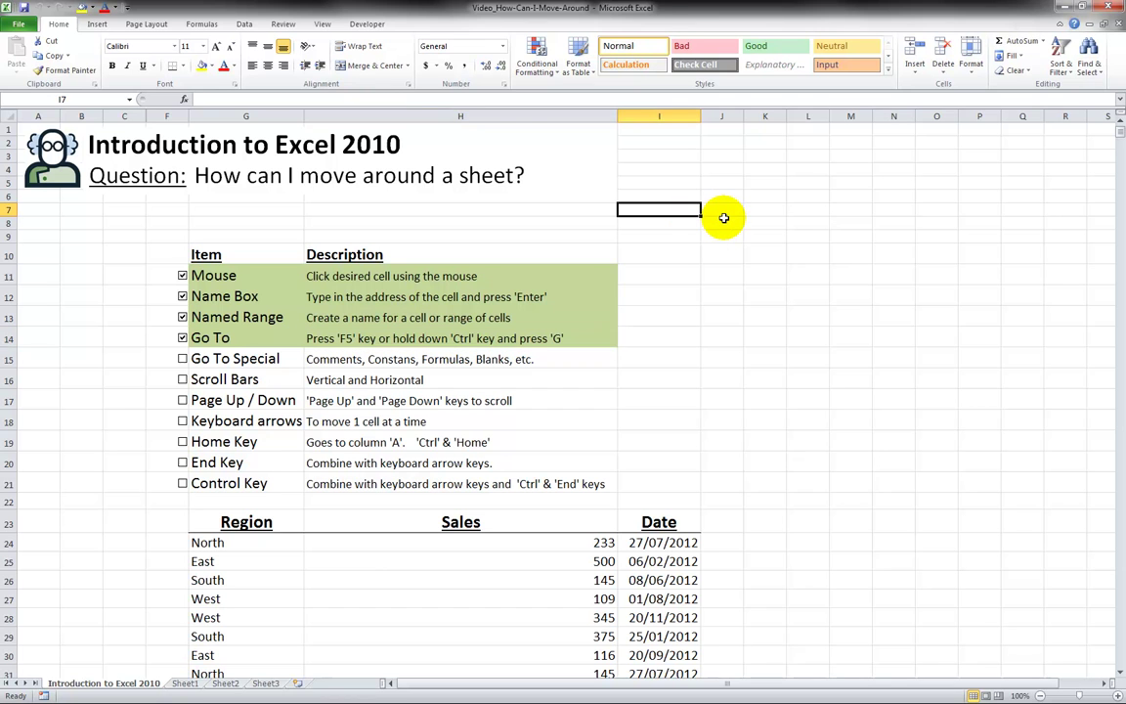
key(F5)
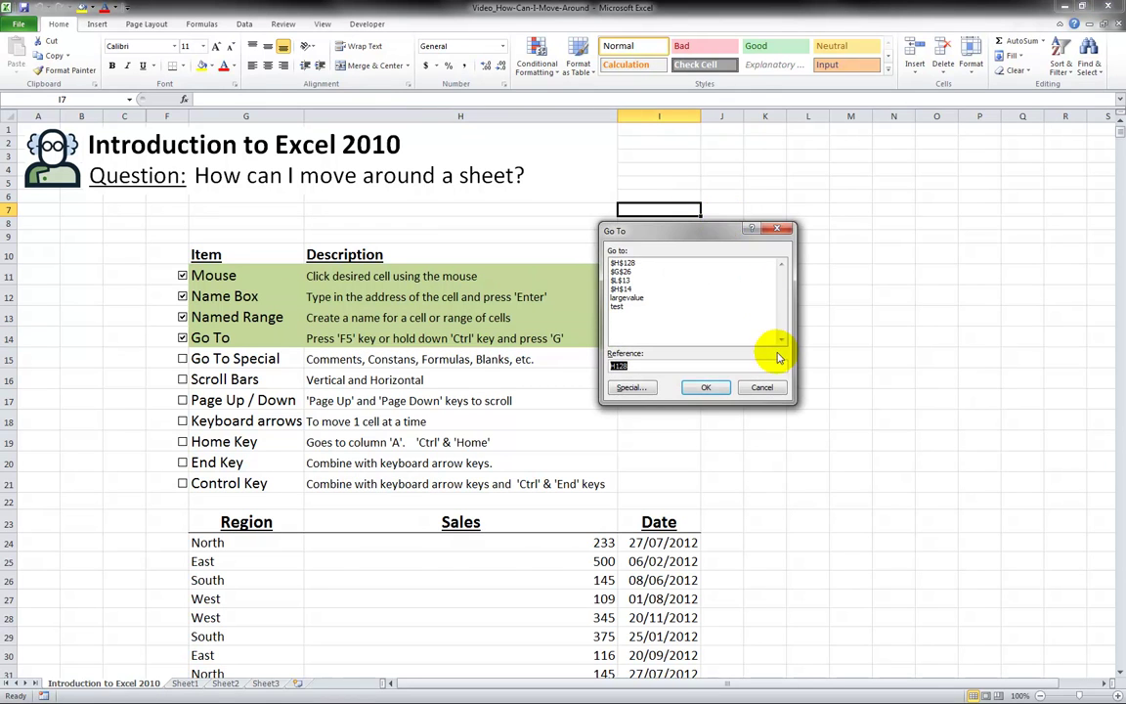
click(768, 386)
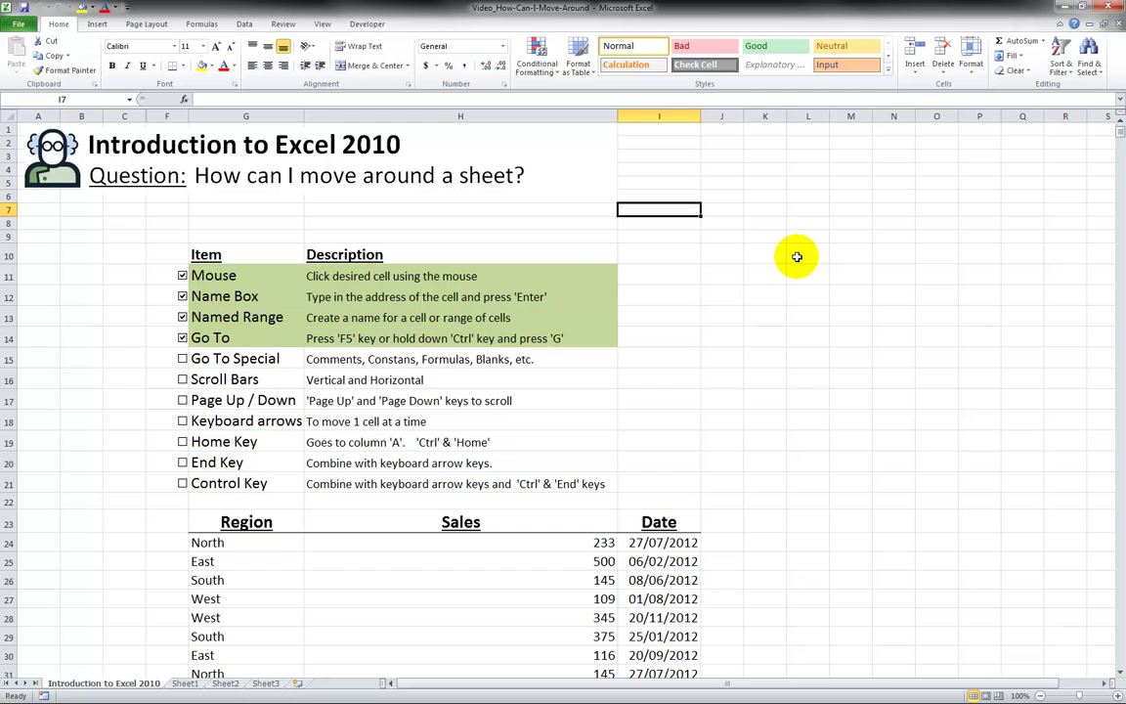
Step: Use Go To to jump from cell I7 to the named cell largevalue, and from there to test
key(ctrl+g)
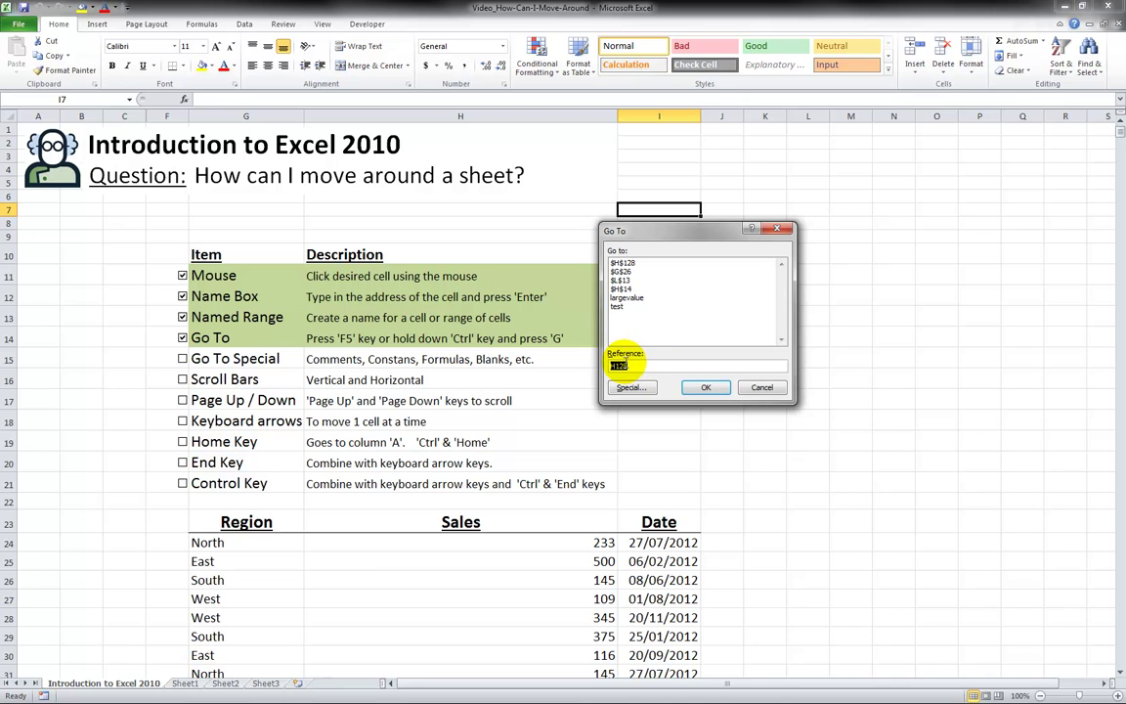
click(623, 308)
click(624, 298)
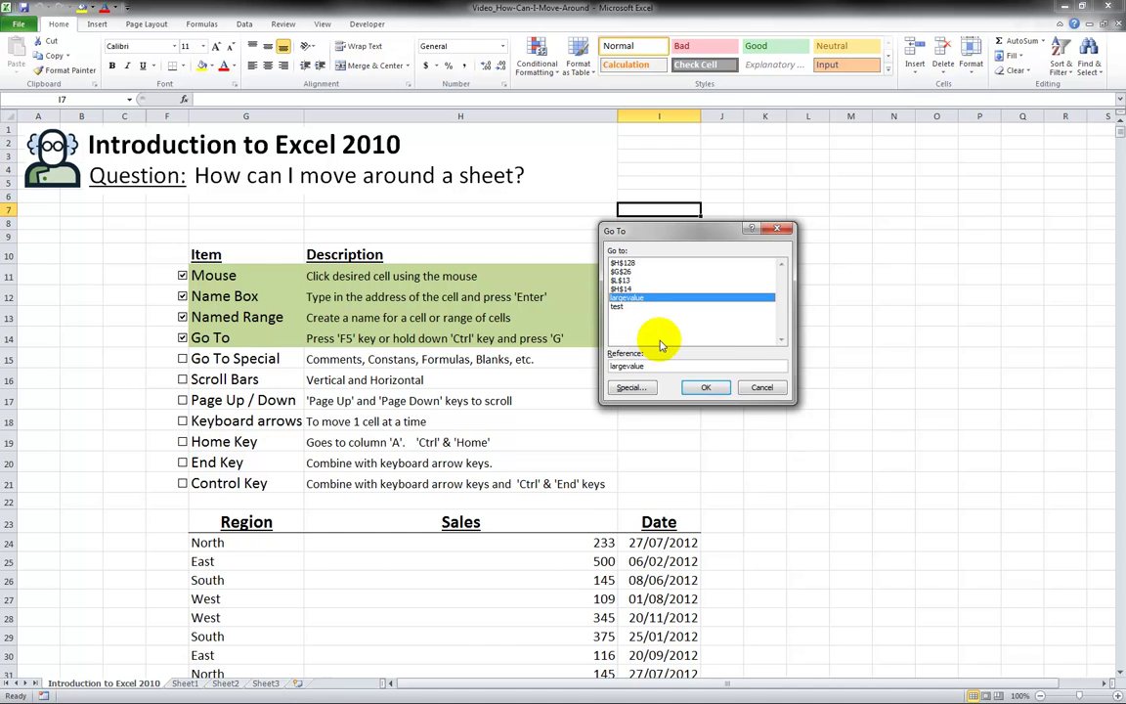
click(706, 387)
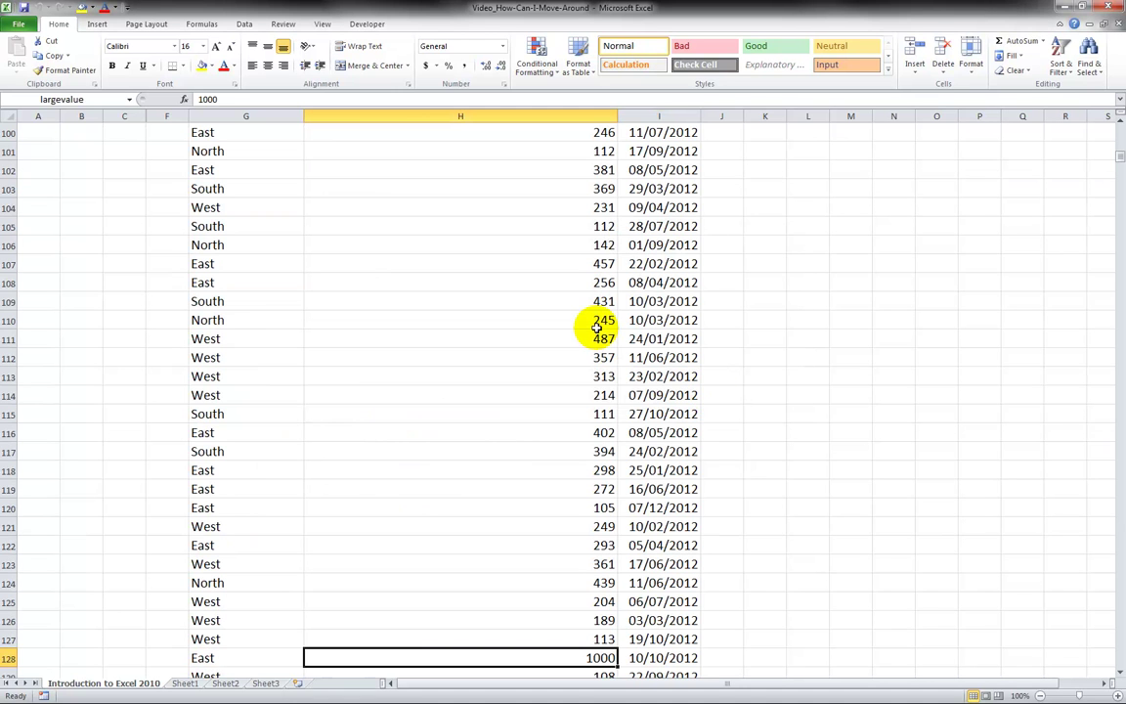
key(F5)
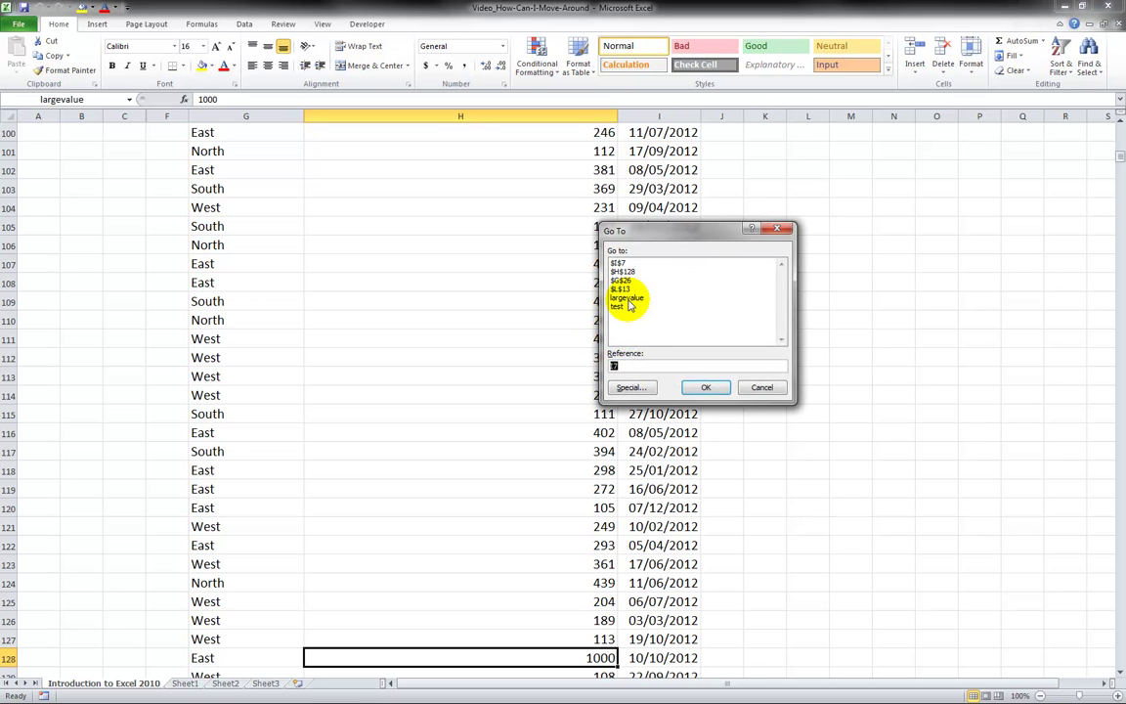
click(626, 306)
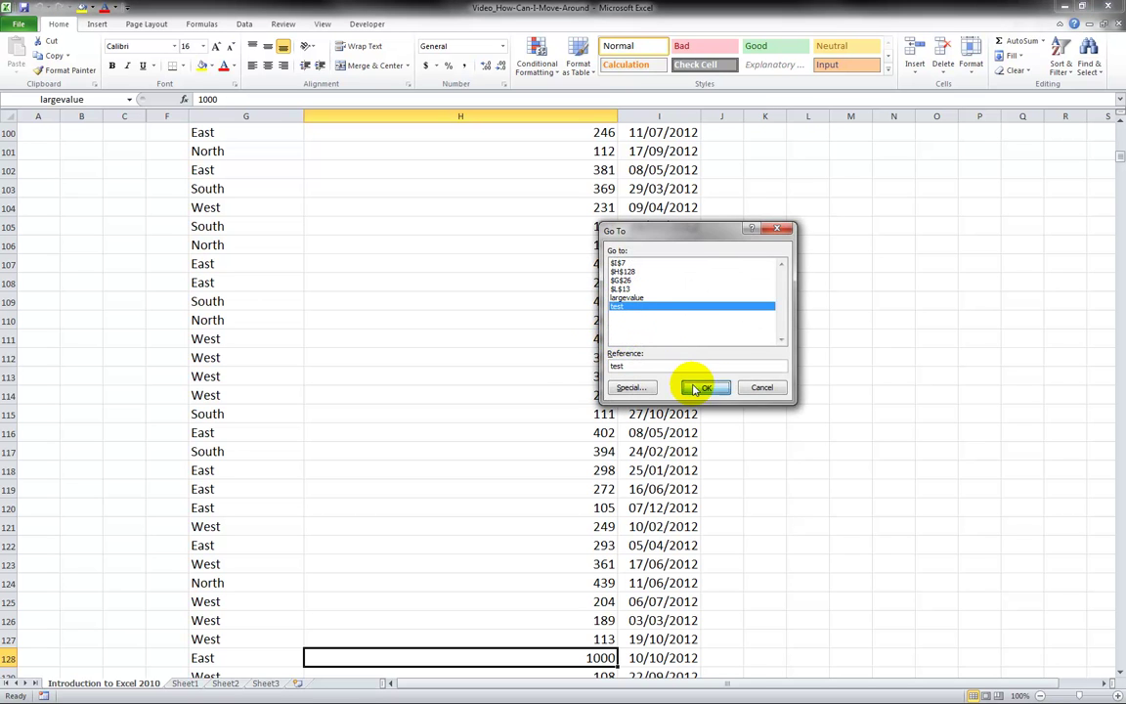
click(701, 388)
Step: Select the Go To Special description in H15 and tick the Go To Special item
scroll(513, 364, up, 8)
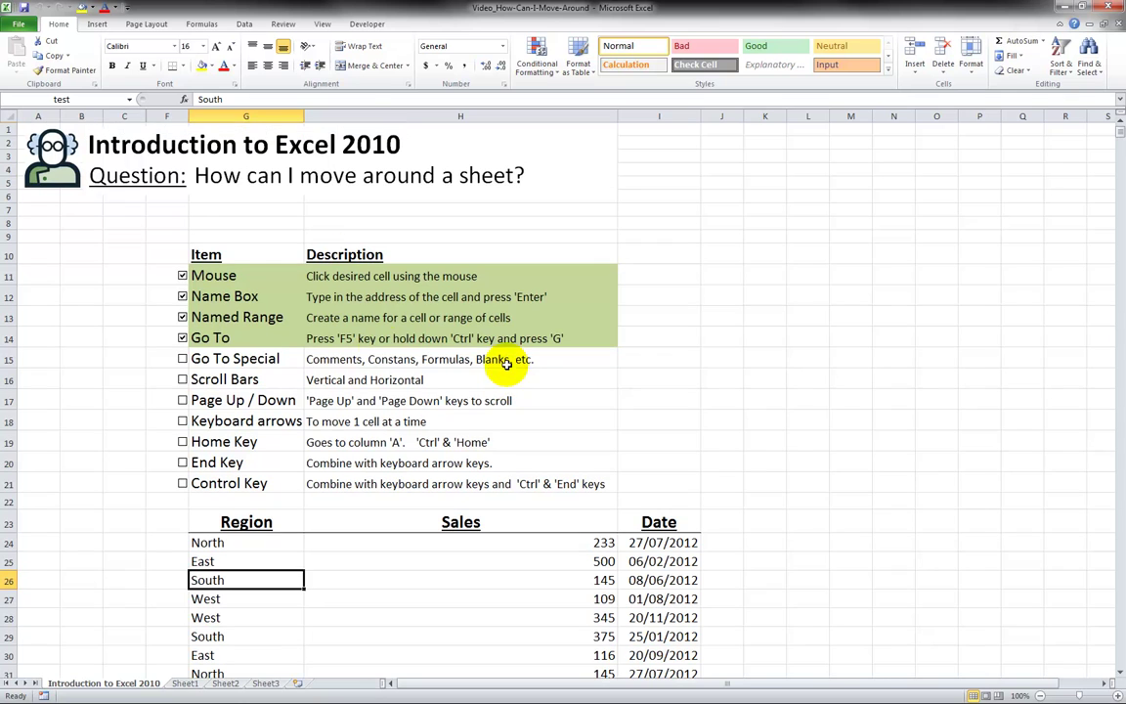
click(313, 361)
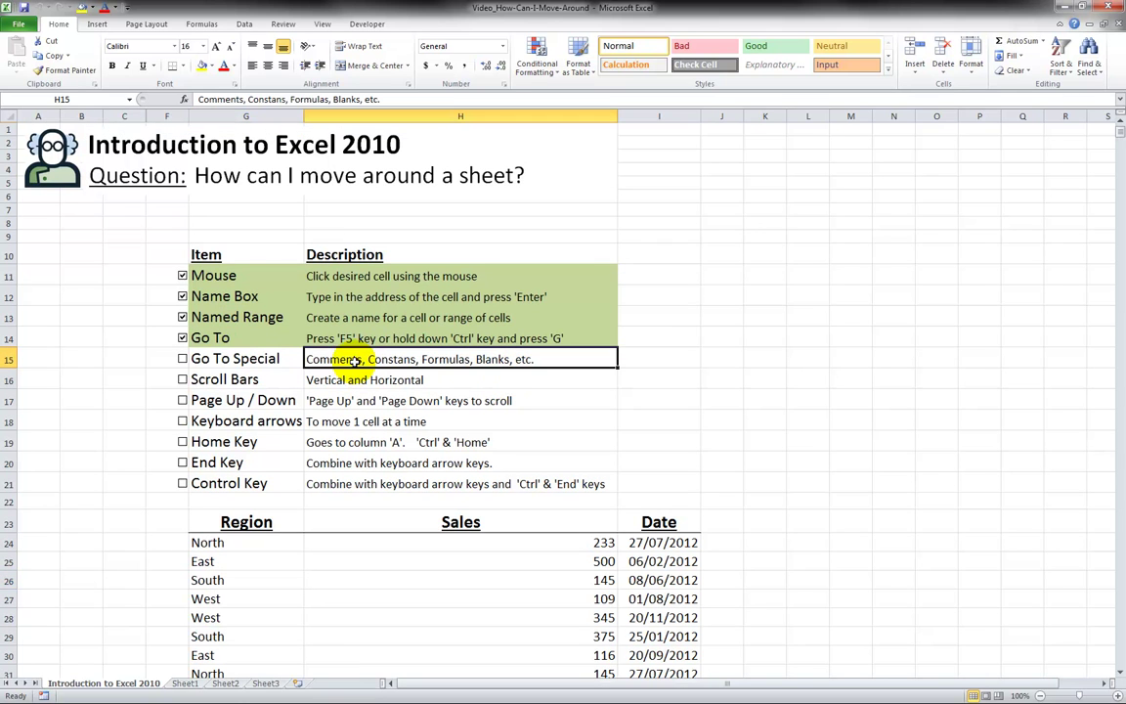
click(183, 360)
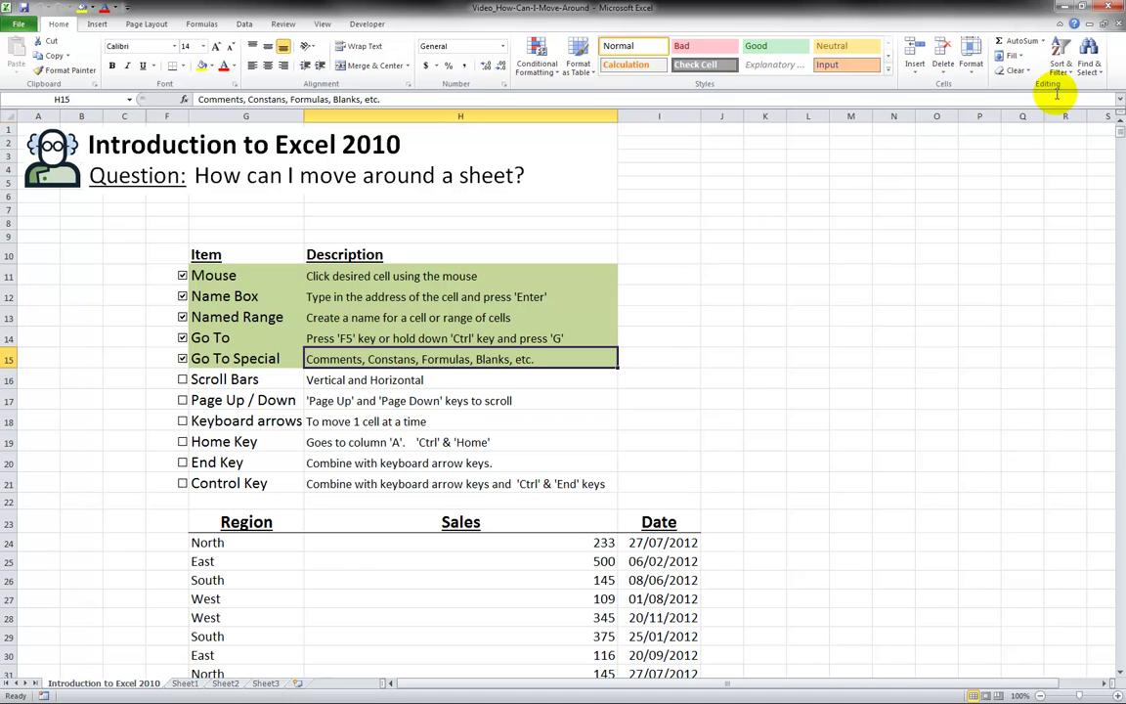
Step: Use Go To Special with the Objects option to select every object on the sheet, and deselect them by selecting cell I8
click(1099, 75)
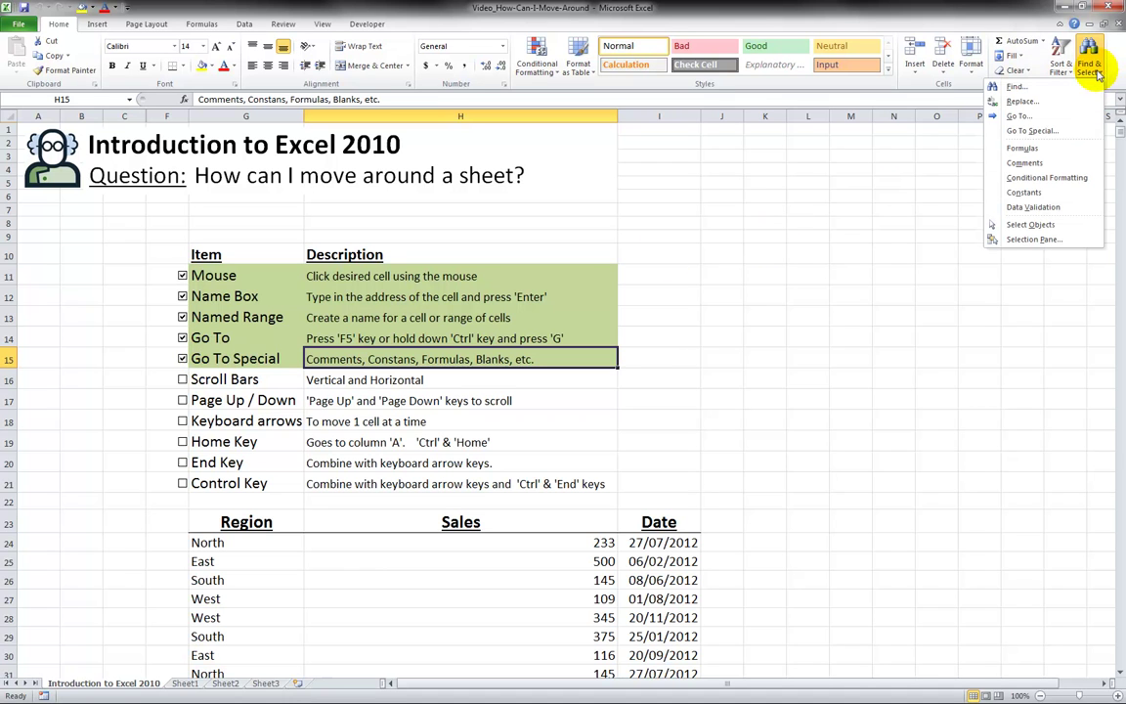
click(1016, 131)
drag(695, 223, 755, 173)
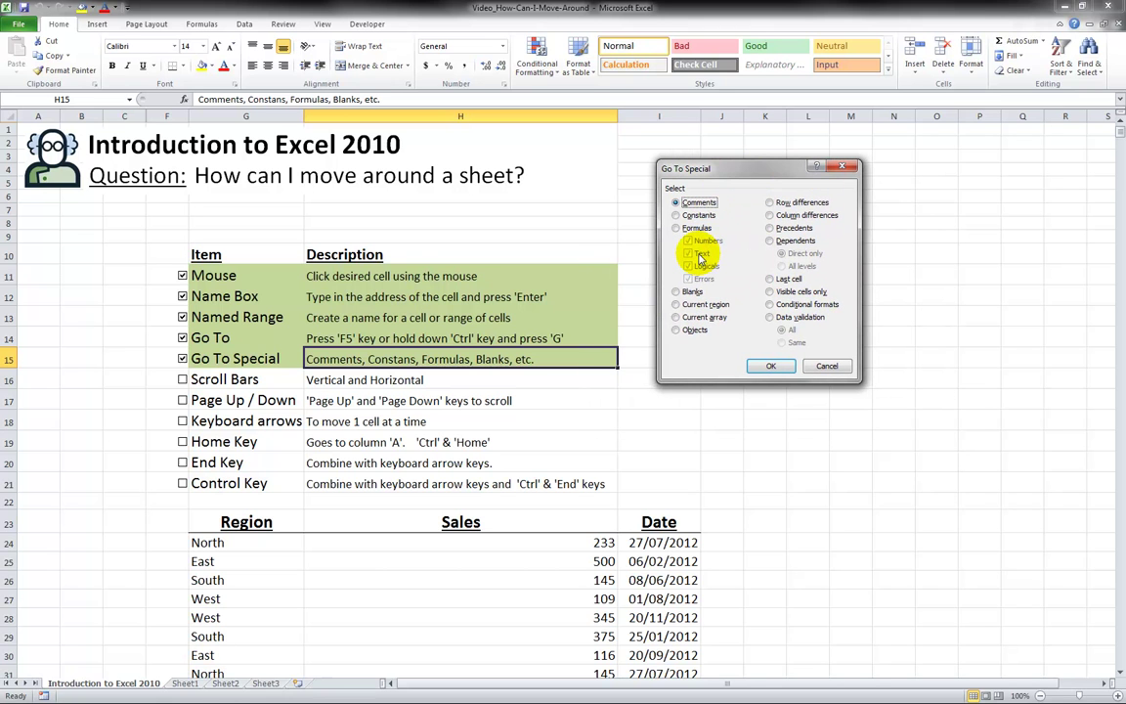
click(675, 215)
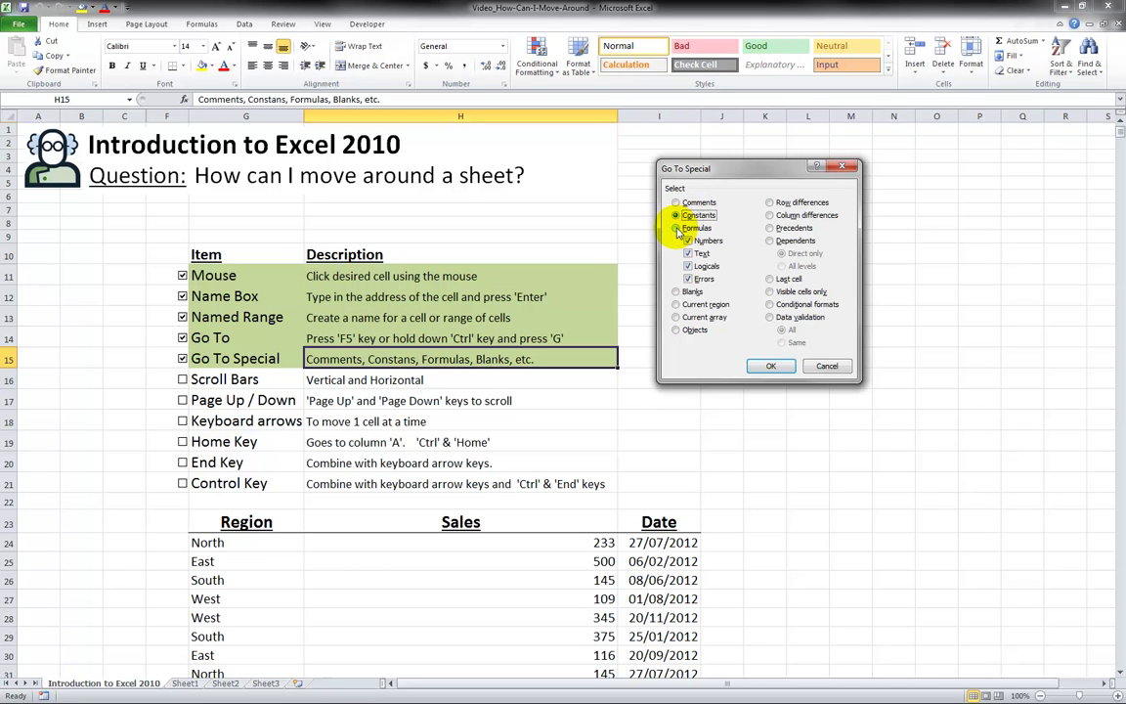
click(676, 292)
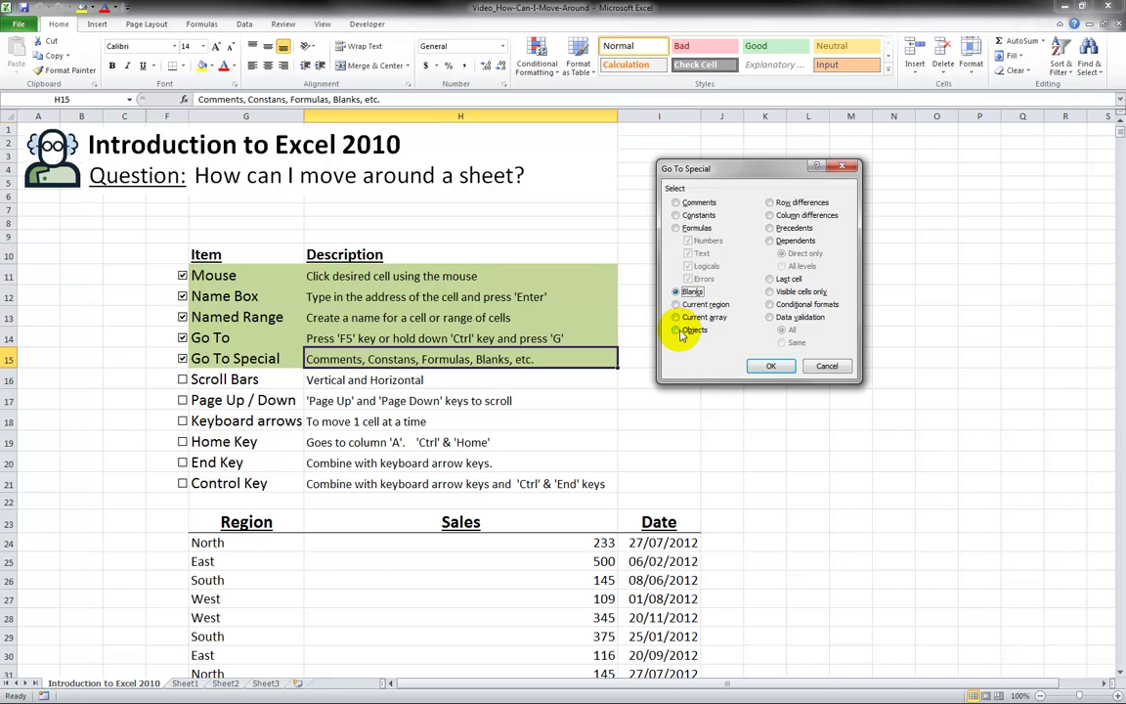
click(677, 330)
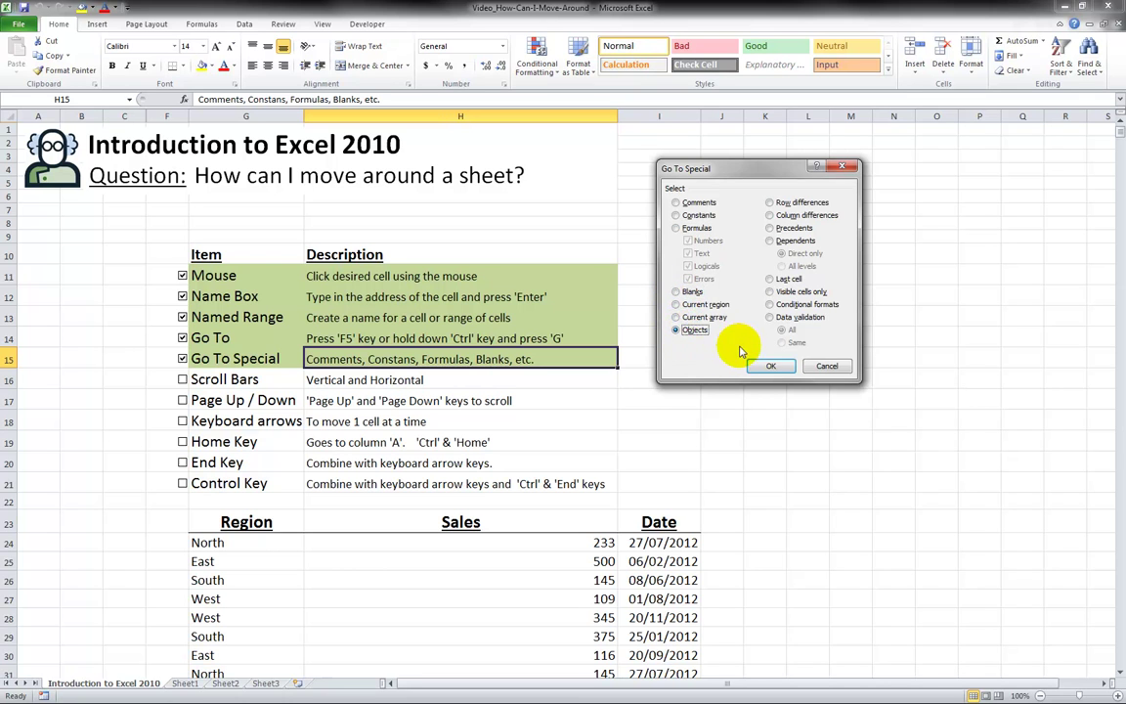
click(769, 365)
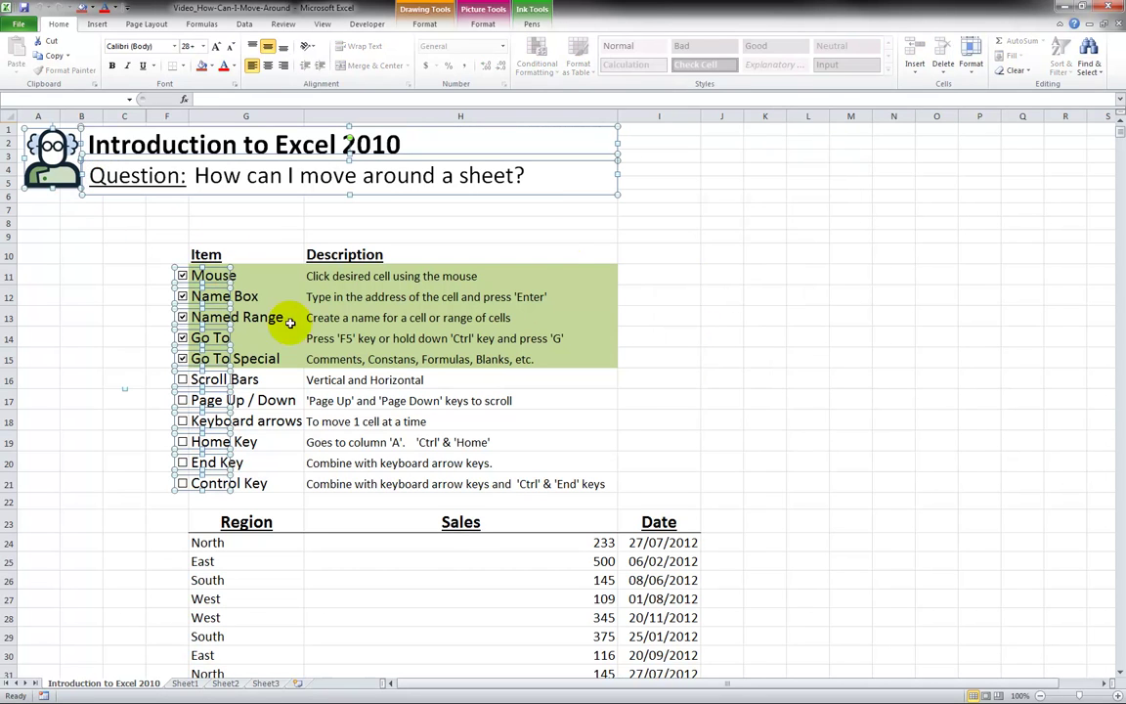
click(641, 220)
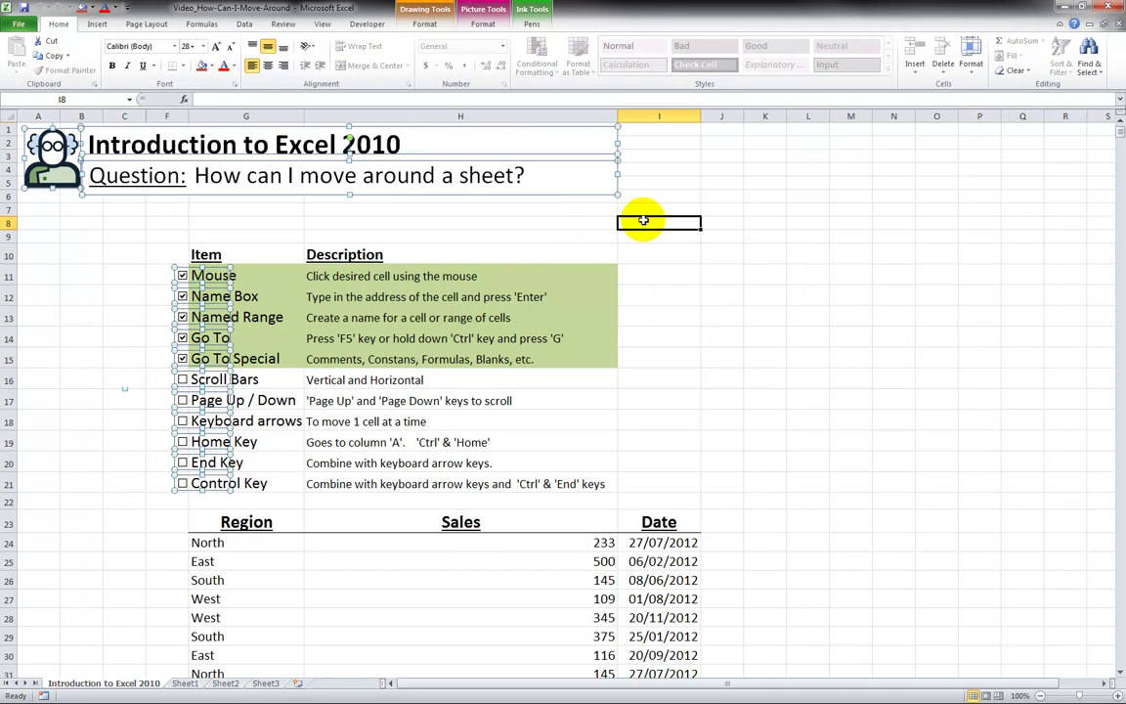
Step: Use Go To Special with the Formulas option, all result types included, to jump to the formula cell in the Sales column
click(1090, 80)
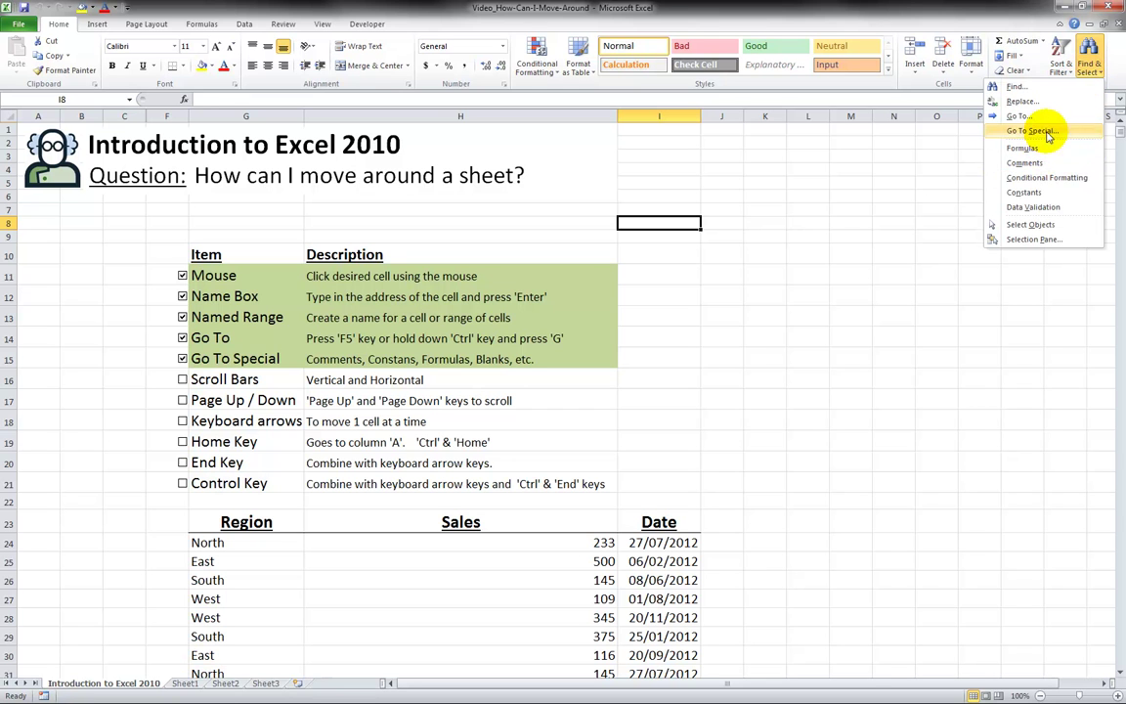
click(797, 337)
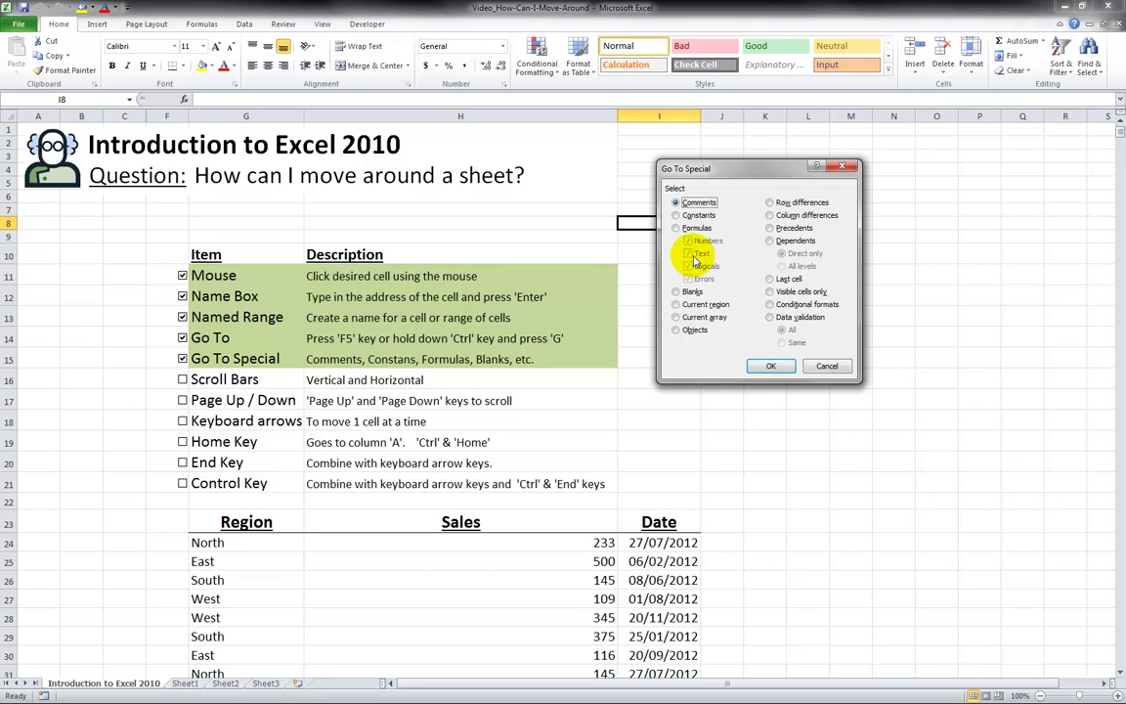
click(676, 229)
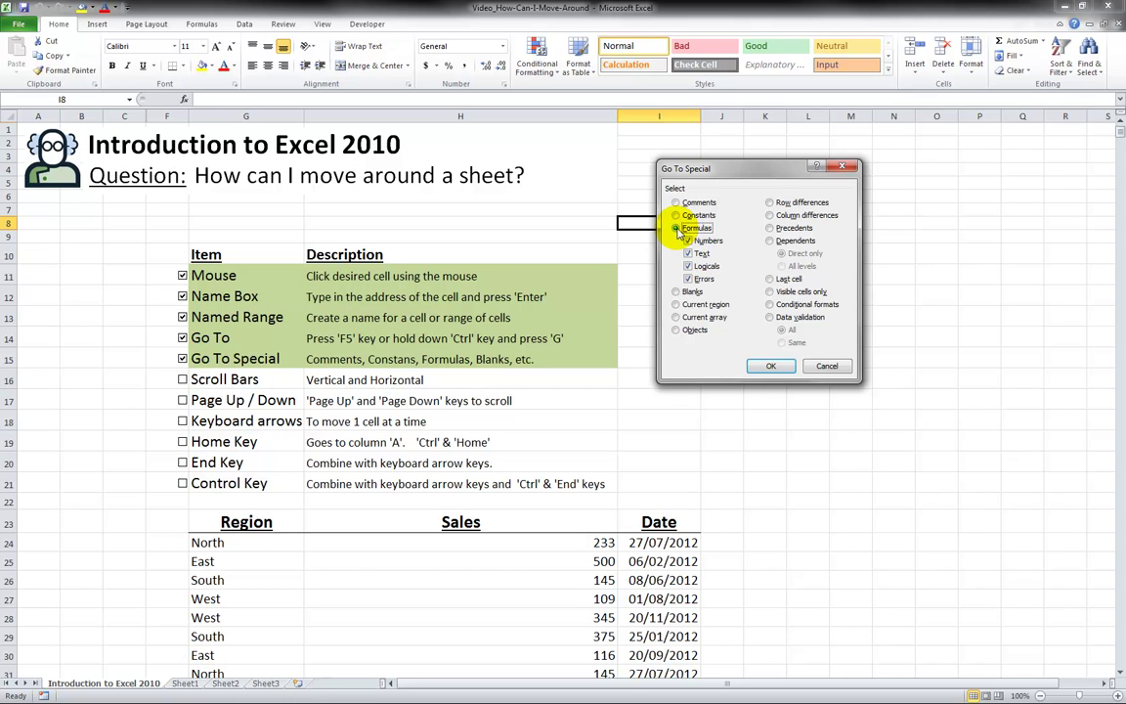
click(769, 364)
scroll(769, 364, down, 3)
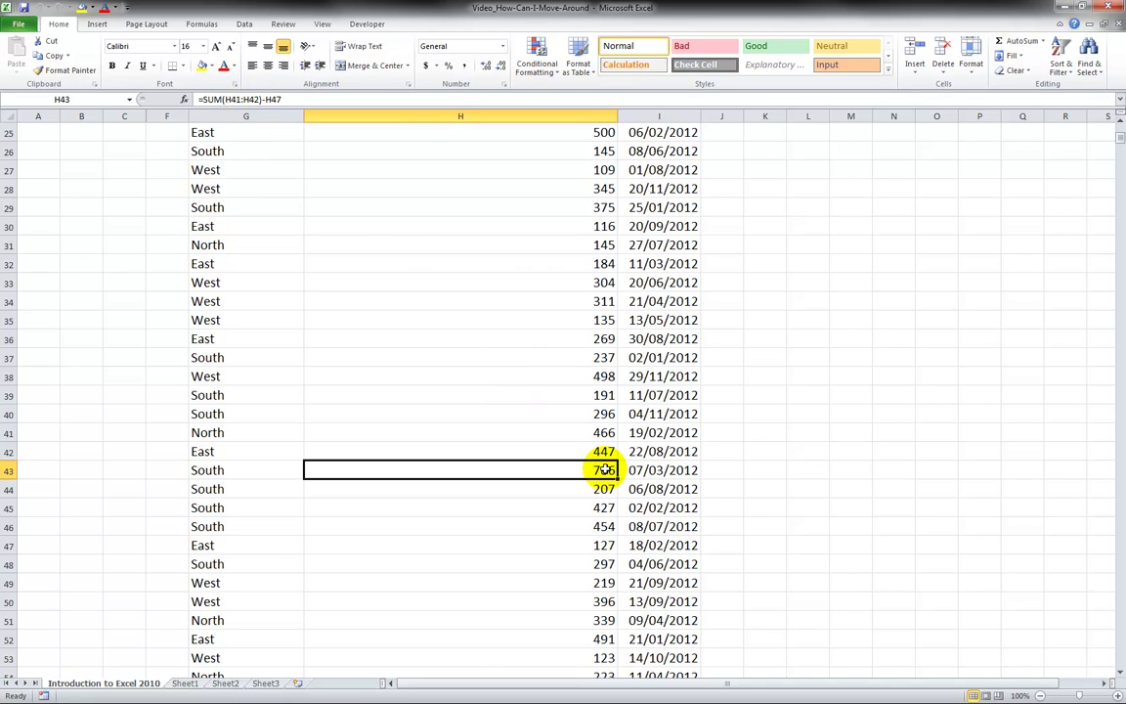
Step: Fill formula cell H43 with yellow and remove the fill again
click(203, 66)
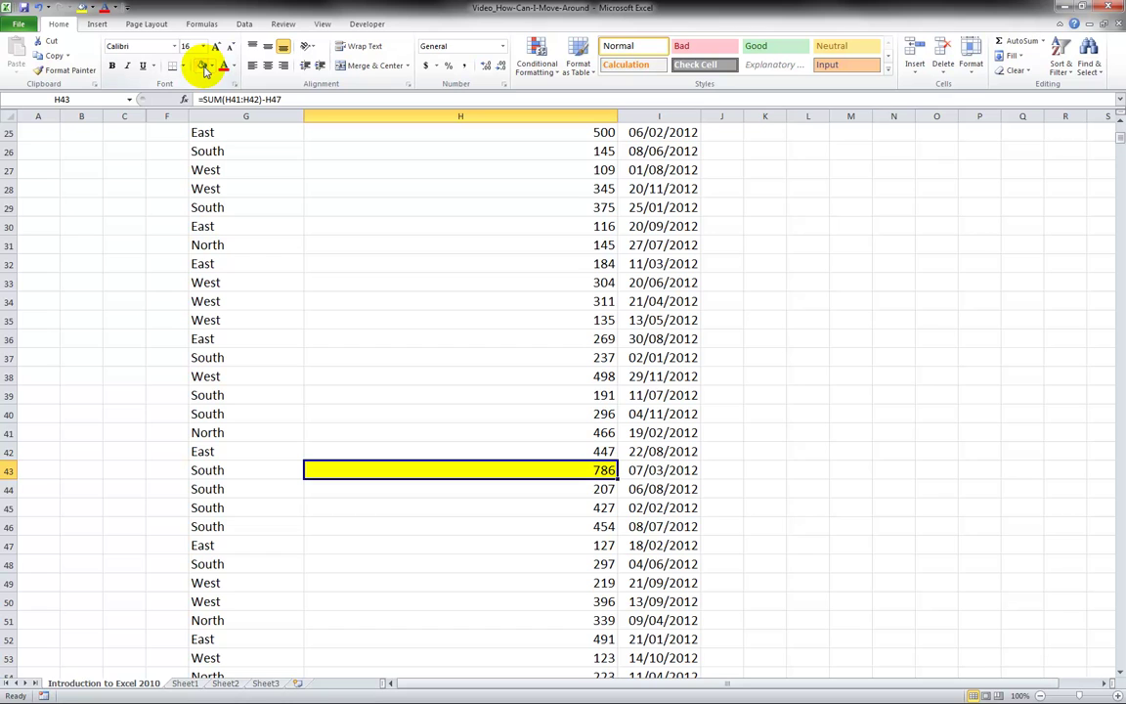
click(211, 69)
click(179, 177)
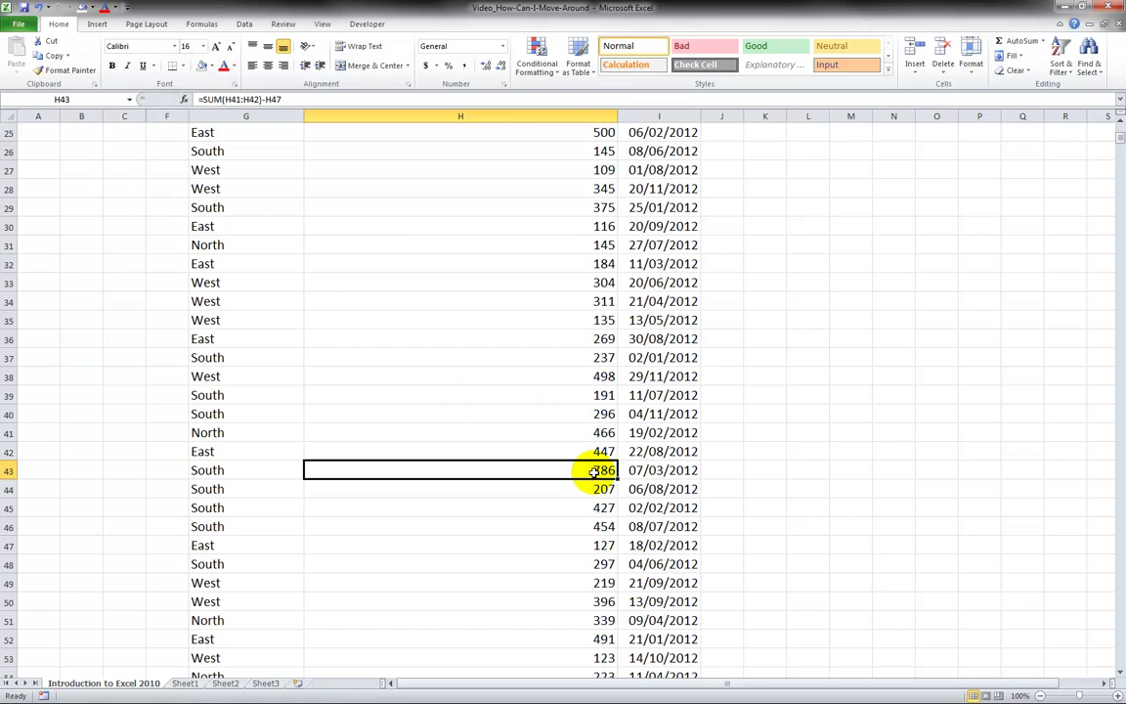
Step: Compare the contents of Sales cells H38, H32, H36 and H39 with formula cell H43, and return to A1
click(579, 378)
click(568, 265)
click(568, 337)
click(577, 397)
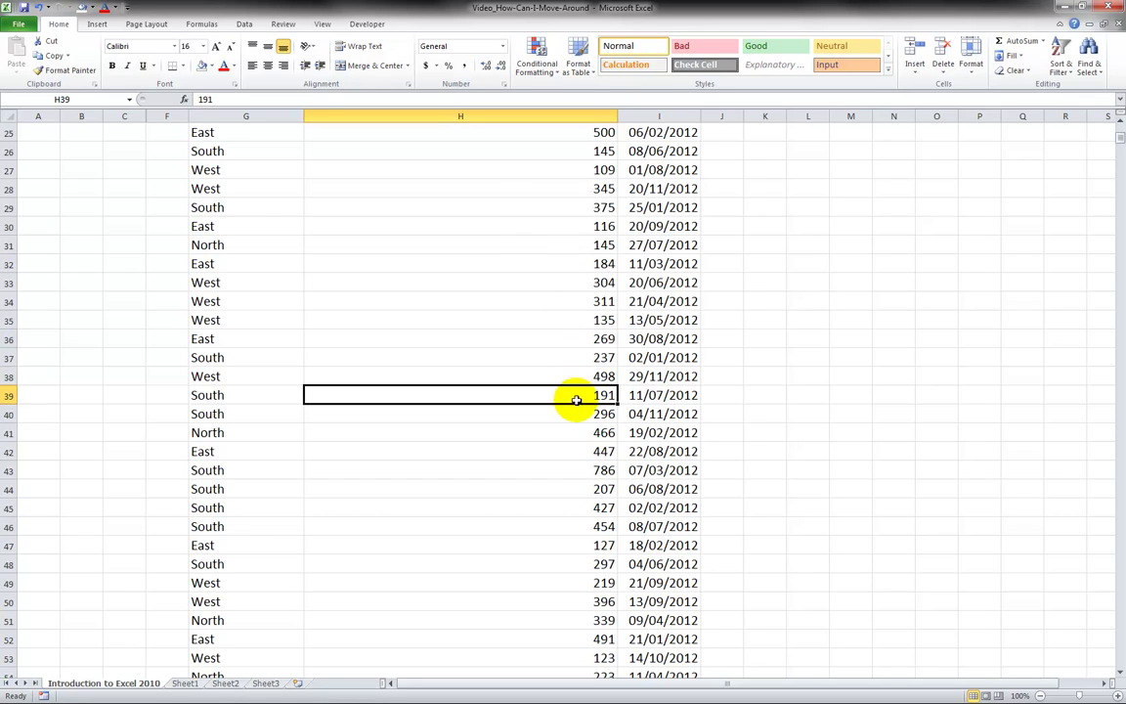
click(591, 467)
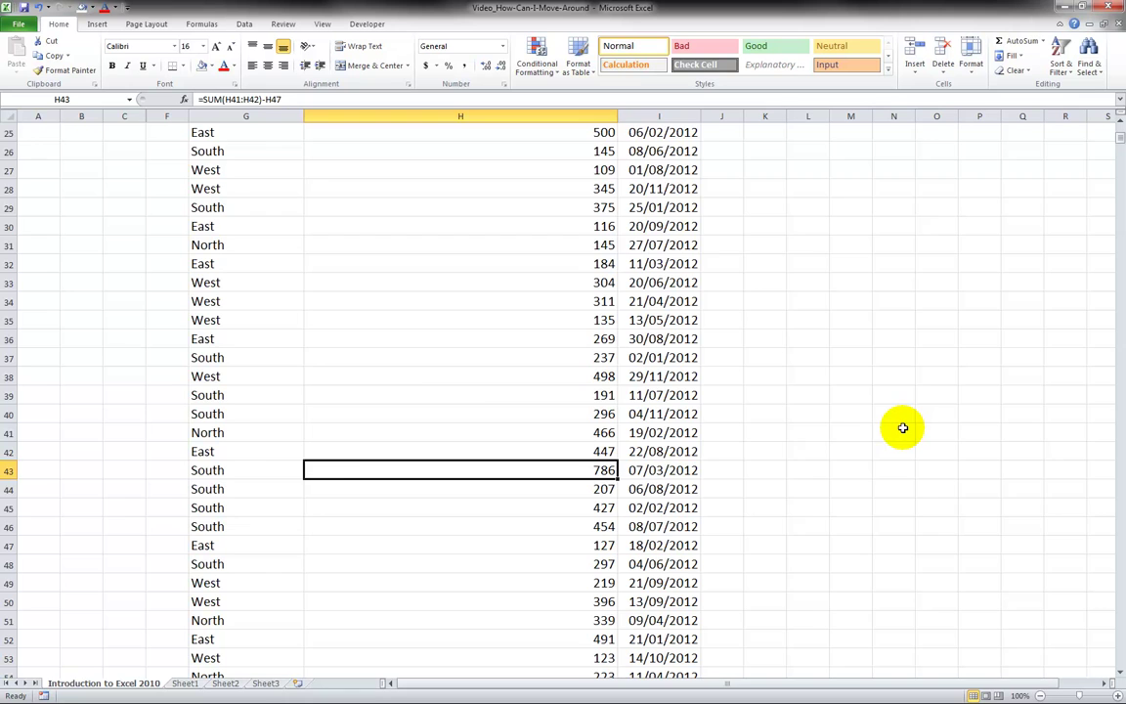
key(ctrl+Home)
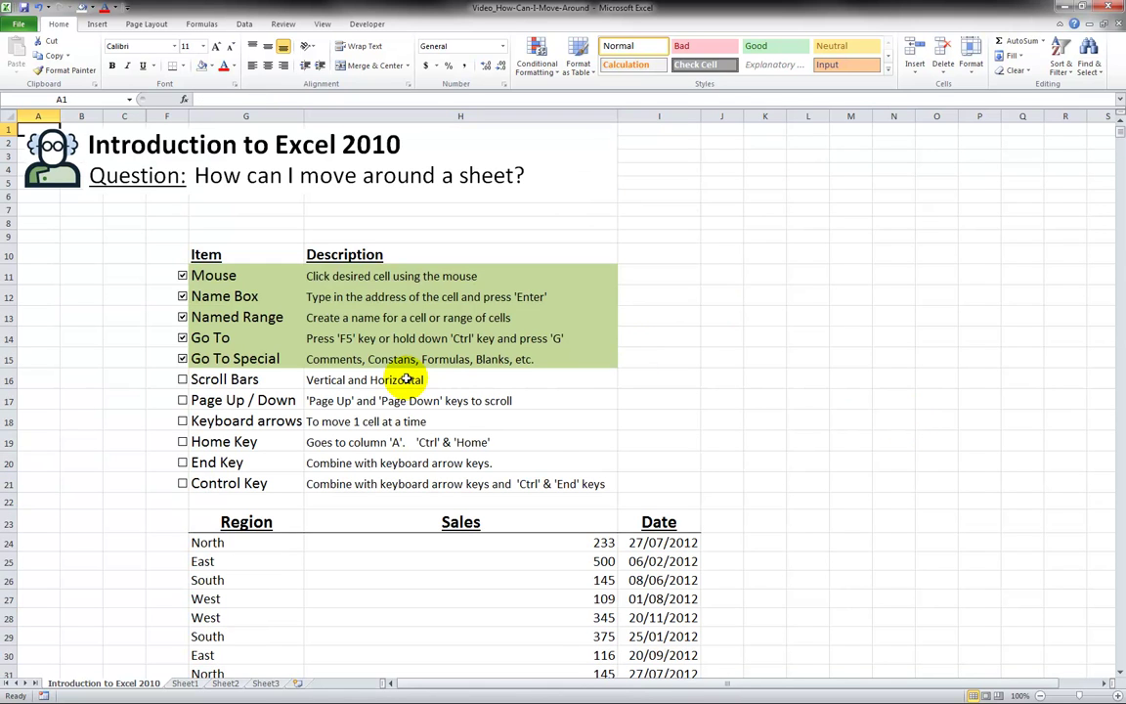
Step: Revisit the Go To Special and Go To items, select the Scroll Bars description in H16, and tick the Scroll Bars item
click(235, 359)
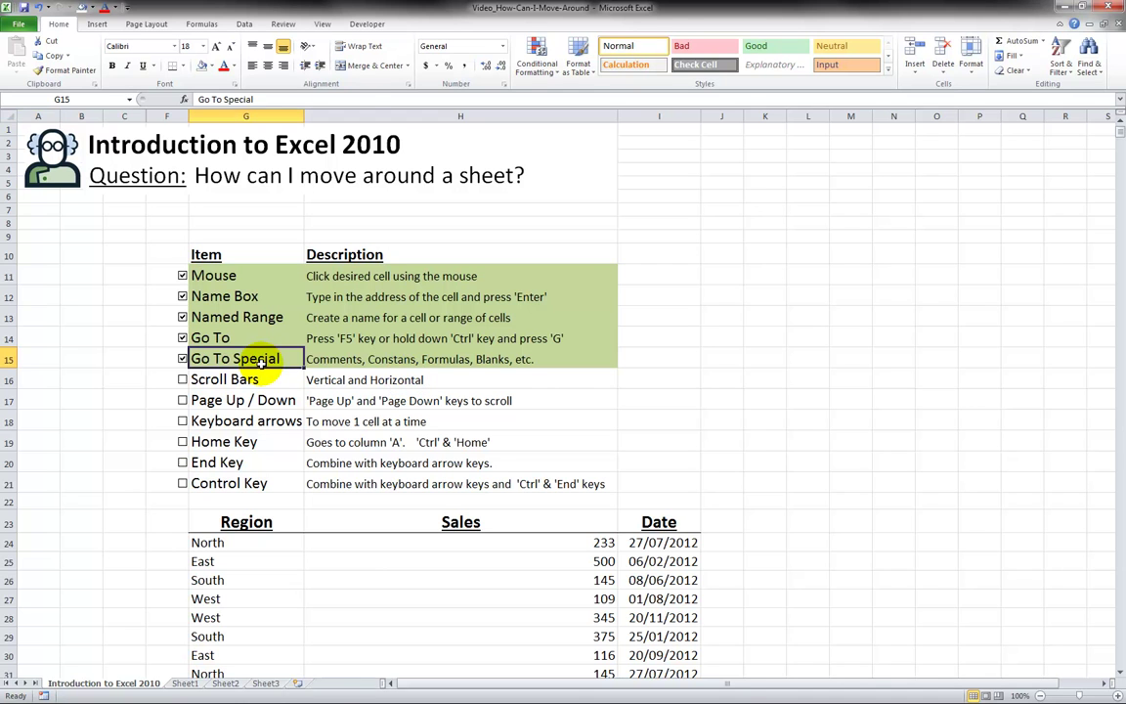
click(327, 360)
click(276, 360)
click(262, 336)
click(266, 358)
click(339, 381)
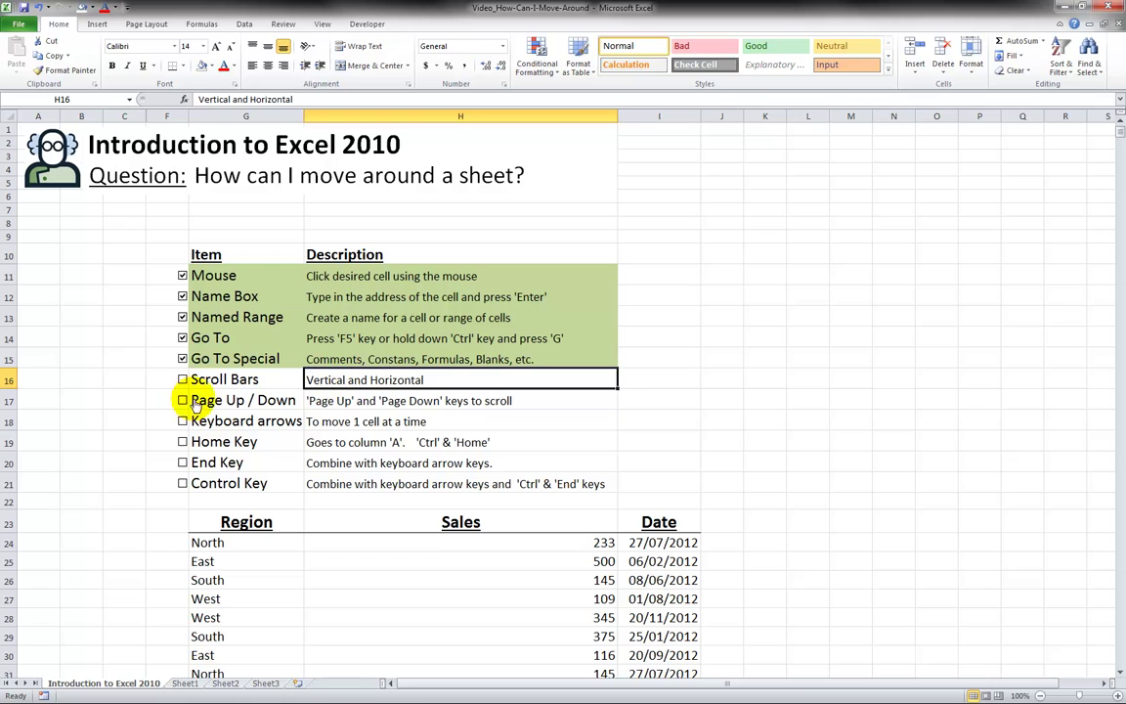
click(182, 379)
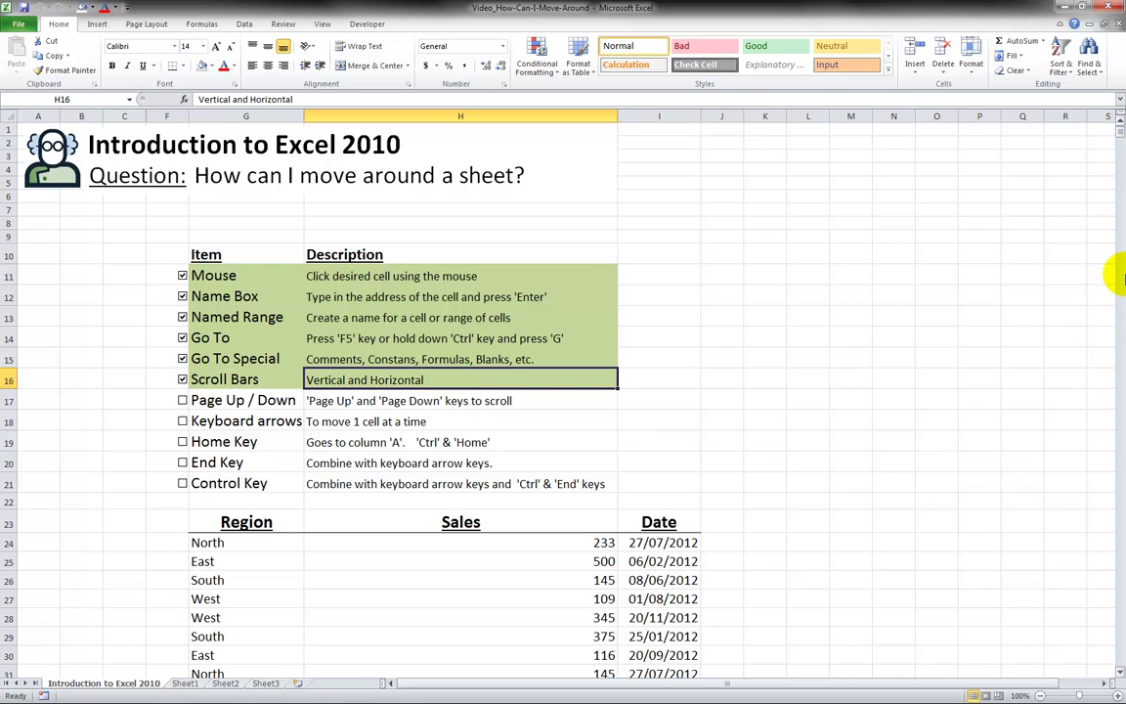
Step: Scroll the sheet vertically to about row 176 and back to row 1, and scroll it horizontally and back to column A
click(1117, 298)
click(1119, 298)
click(1117, 297)
click(1117, 296)
click(1117, 295)
click(1119, 294)
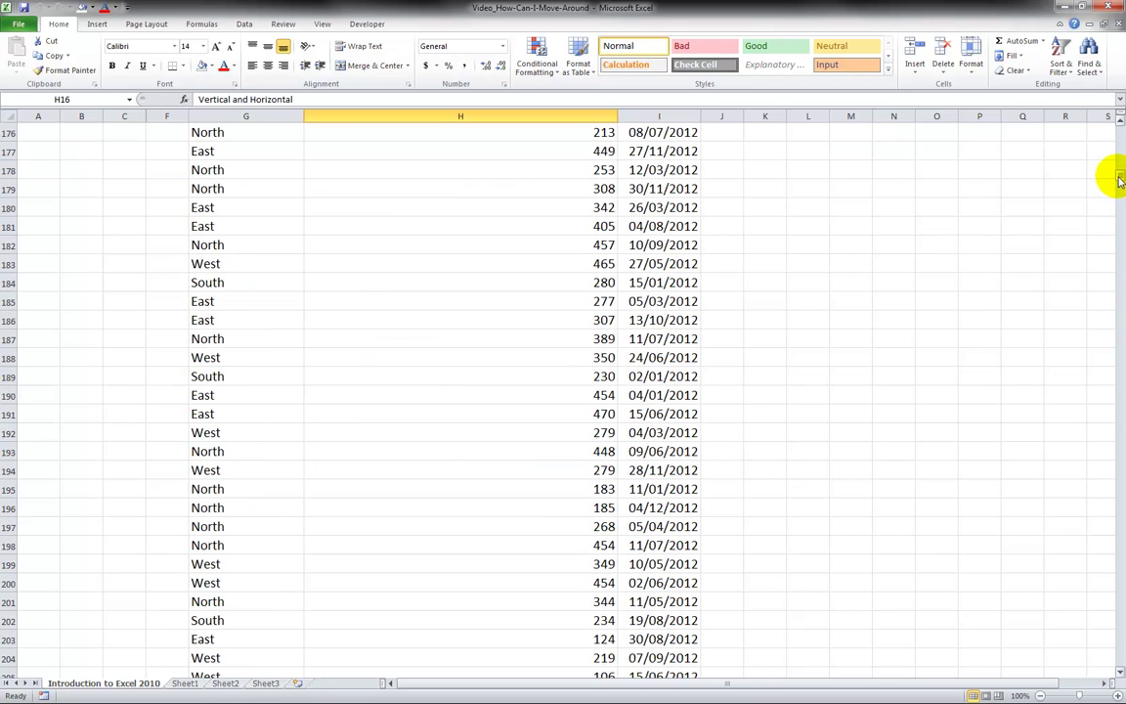
drag(1119, 178, 1115, 125)
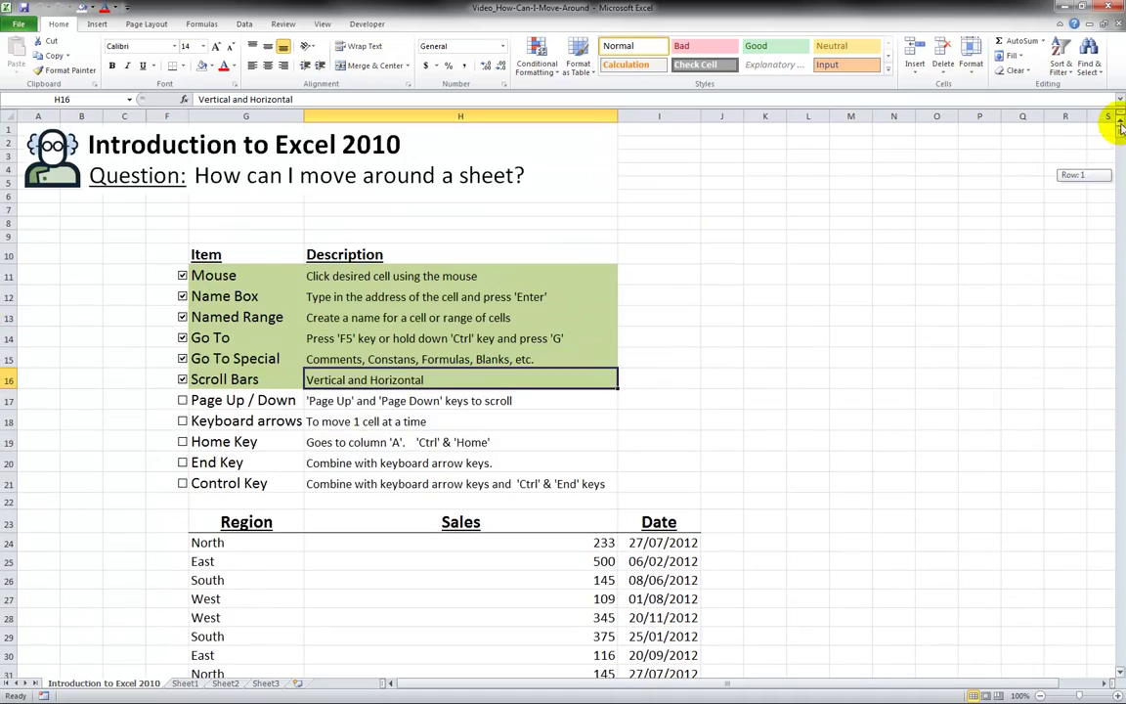
drag(603, 682, 492, 678)
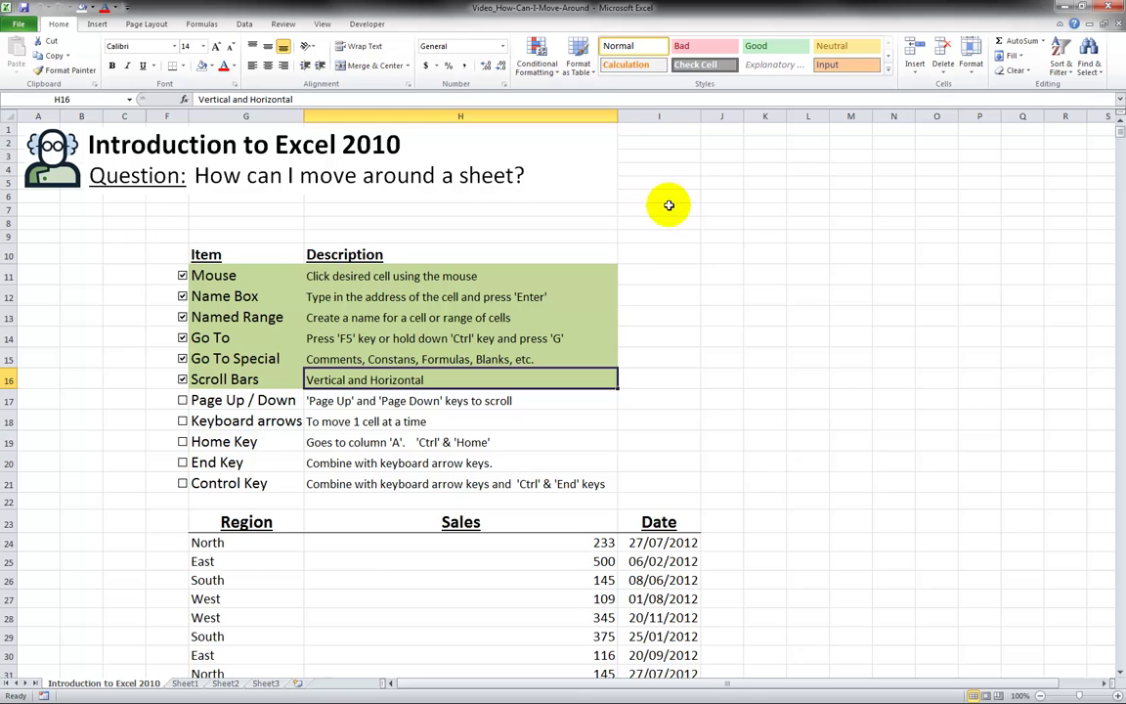
drag(690, 684, 603, 679)
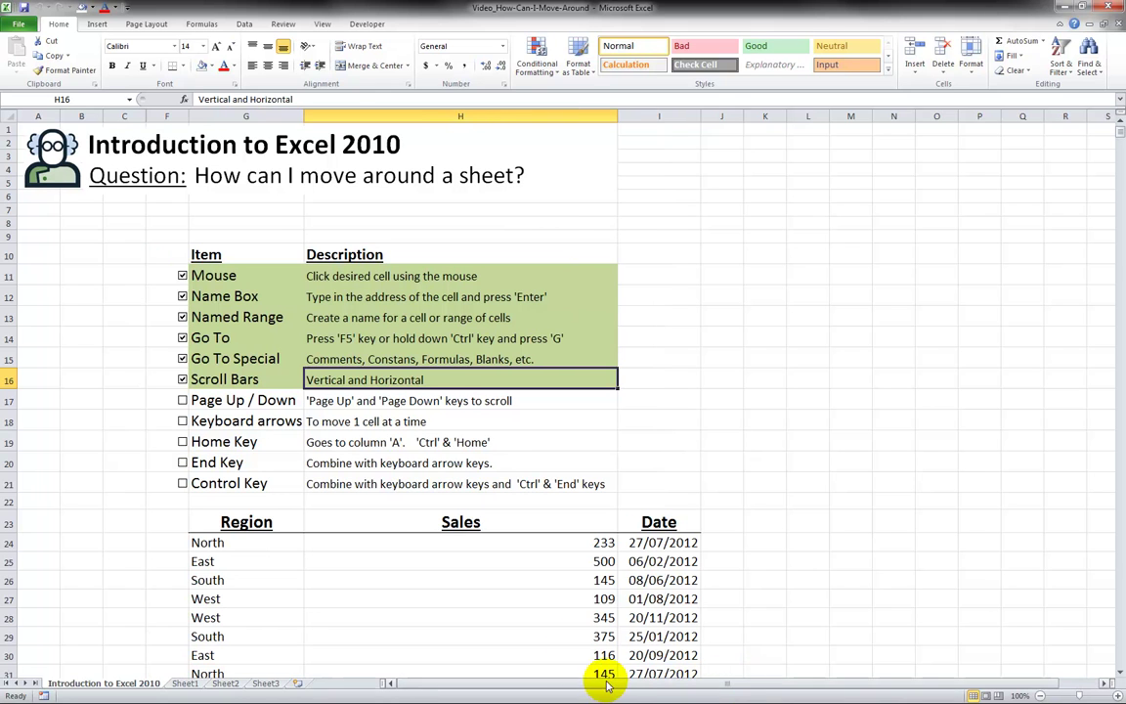
Step: Select the Page Up / Down description in H17, tick that item, and move down screen by screen to H221
click(327, 397)
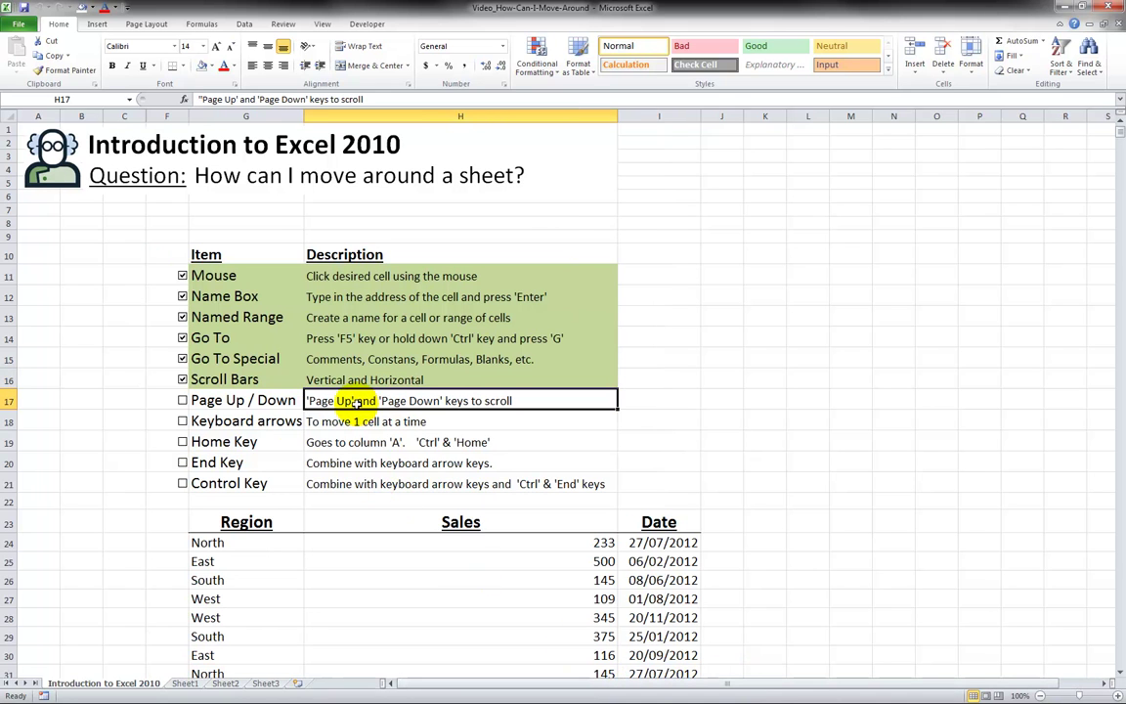
click(182, 401)
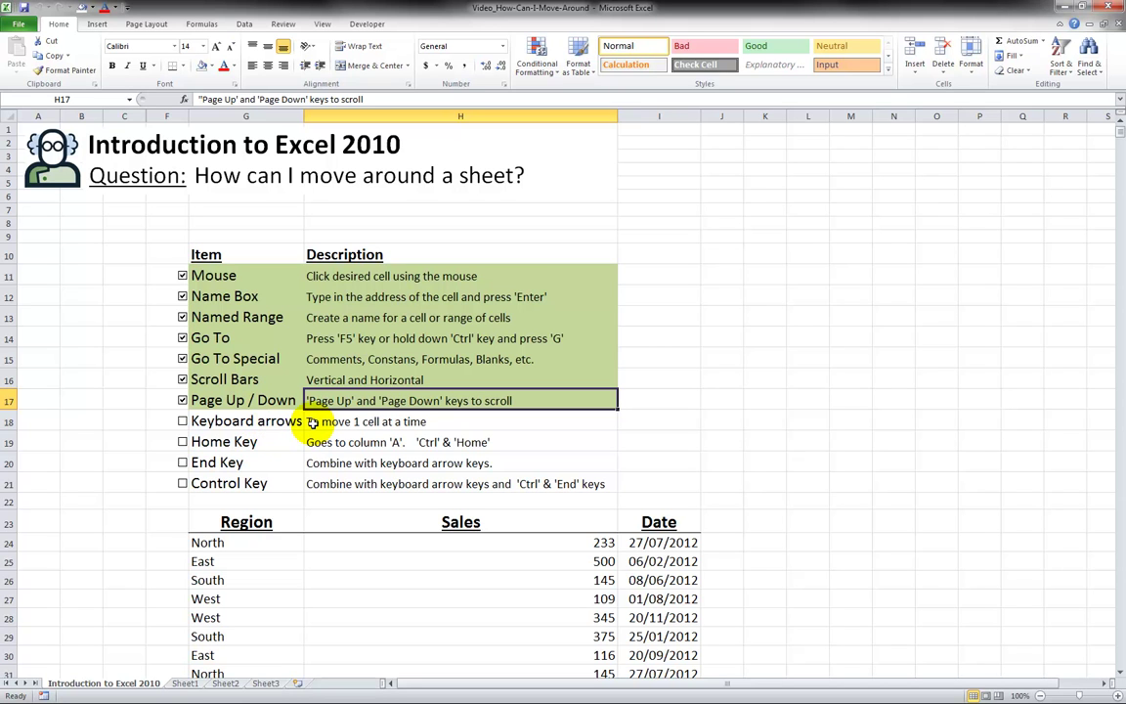
key(Page_Down)
key(Page_Down)
key(Page_Down)
key(Page_Down)
key(Page_Down)
key(Page_Down)
key(Page_Down)
key(Page_Down)
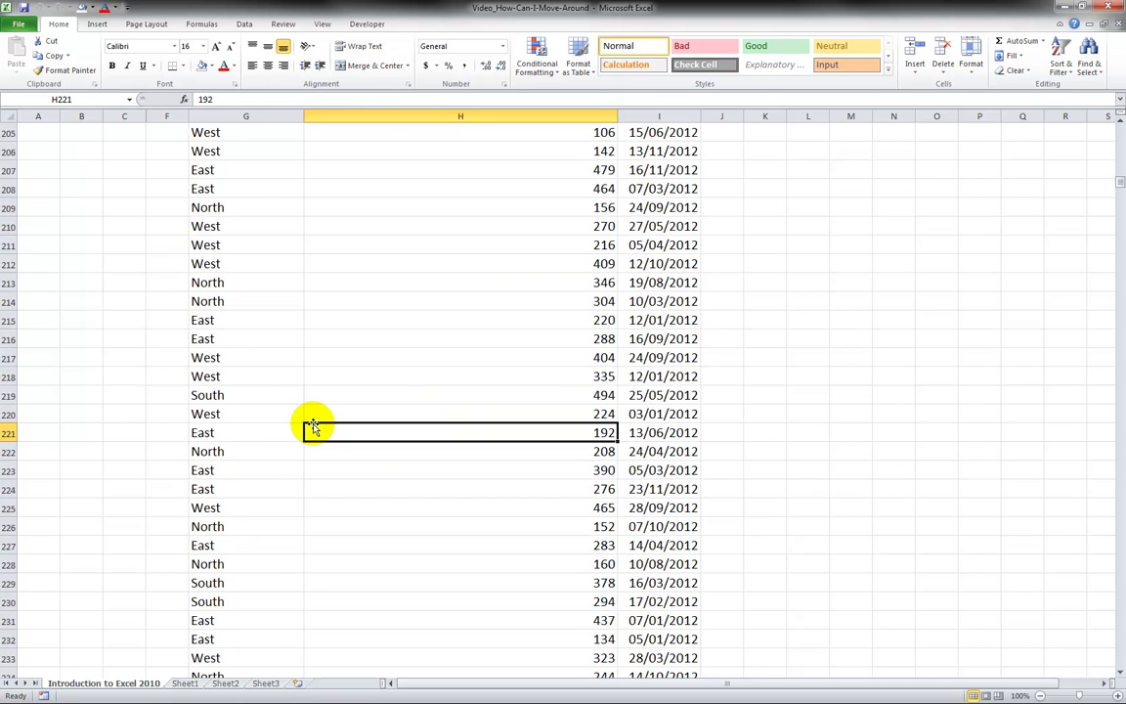
Step: Move the selection back up screen by screen from H221 to H17
key(Page_Up)
key(Page_Up)
key(Page_Up)
key(Page_Up)
key(Page_Up)
key(Page_Up)
key(Page_Up)
key(Page_Up)
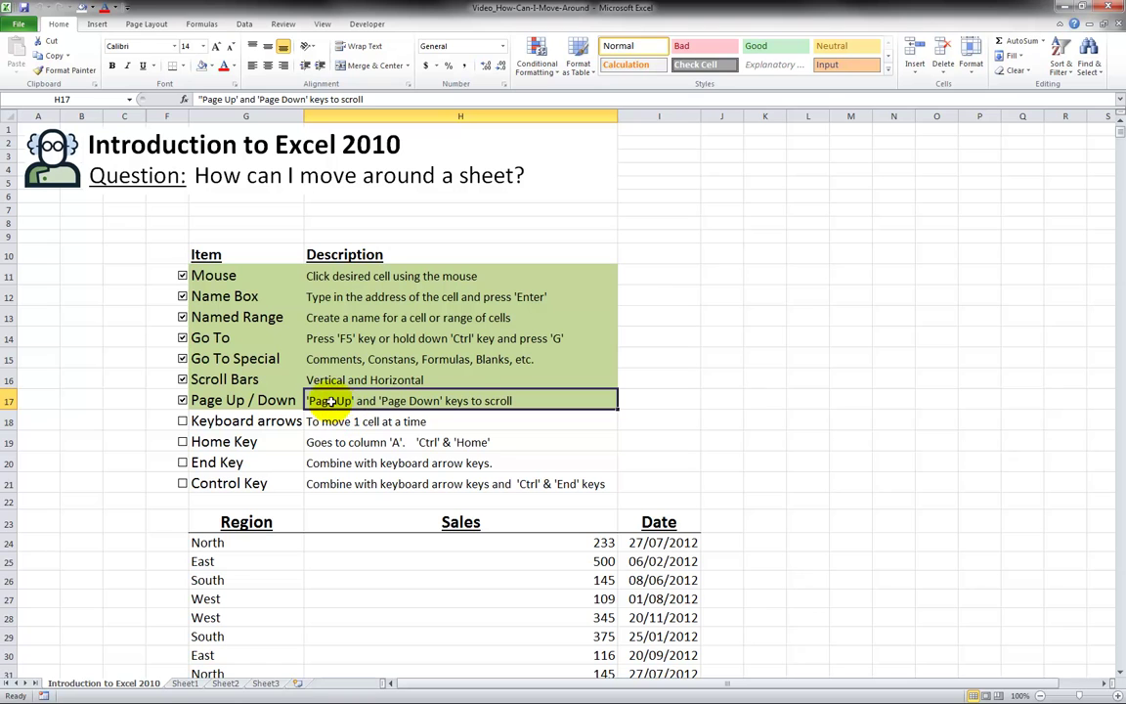
Step: Select the Keyboard arrows description in H18 and move up and across one cell at a time to M13
click(329, 421)
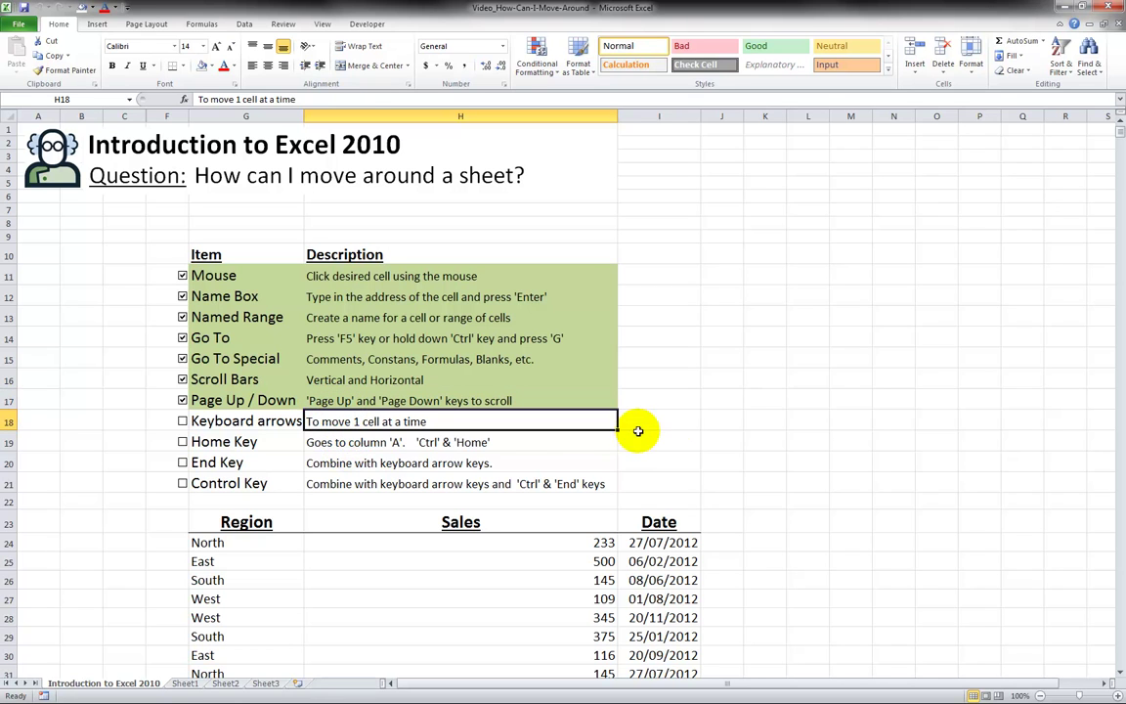
key(Up)
key(Up)
key(Up)
key(Right)
key(Right)
key(Up)
key(Up)
key(Up)
key(Up)
key(Right)
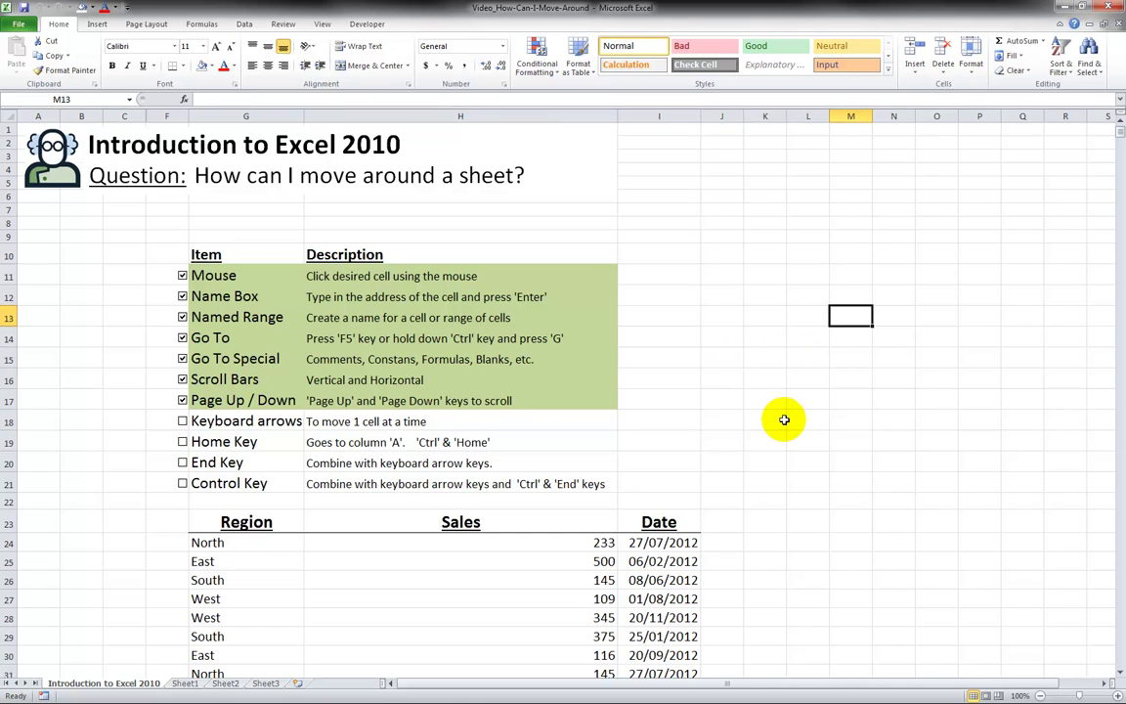
Step: Move one cell at a time from M13 to I14, reselect H18, and tick the Keyboard arrows item
key(Down)
key(Down)
key(Down)
key(Left)
key(Left)
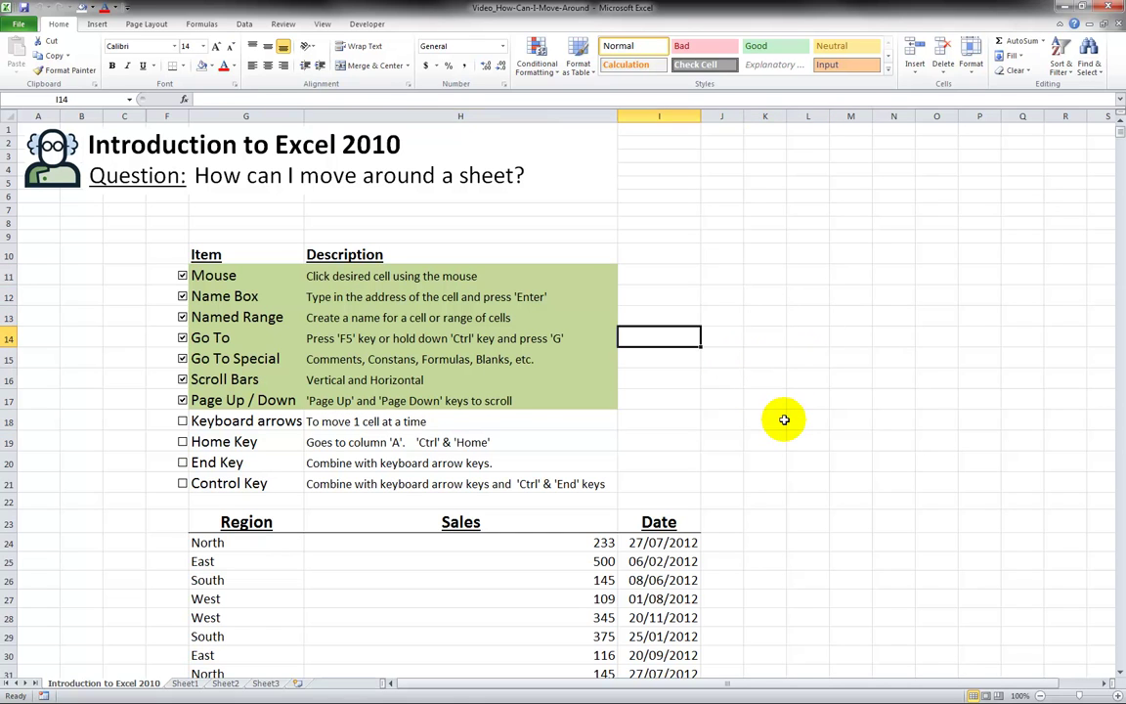
click(500, 421)
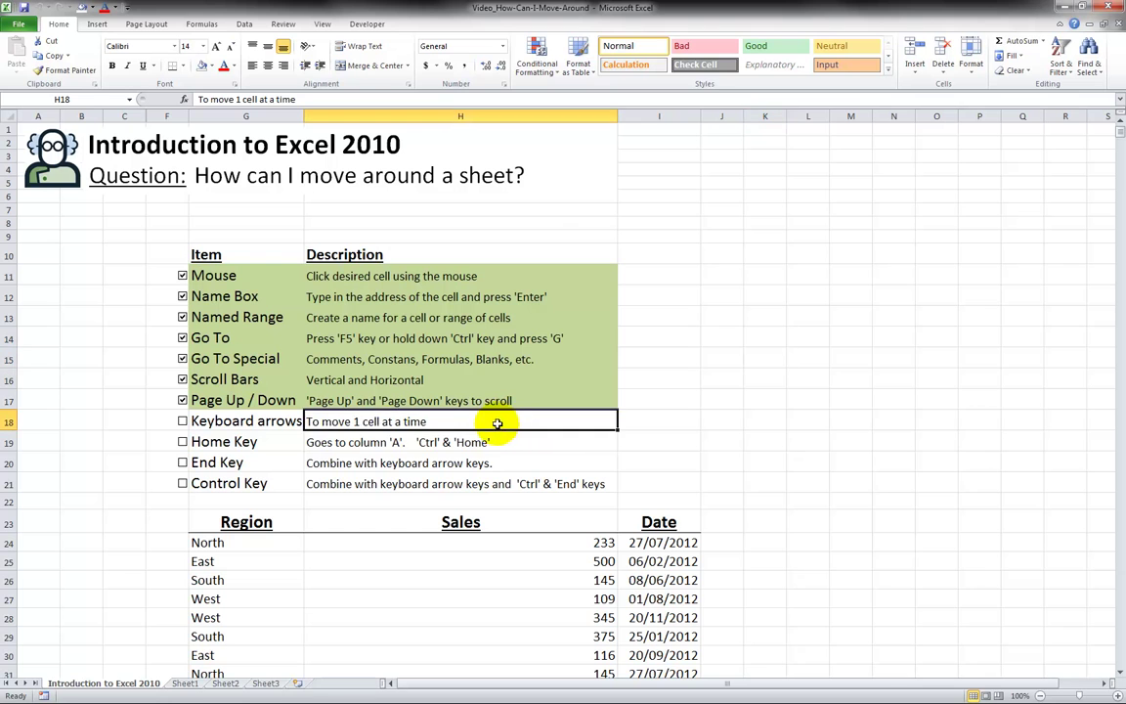
click(182, 421)
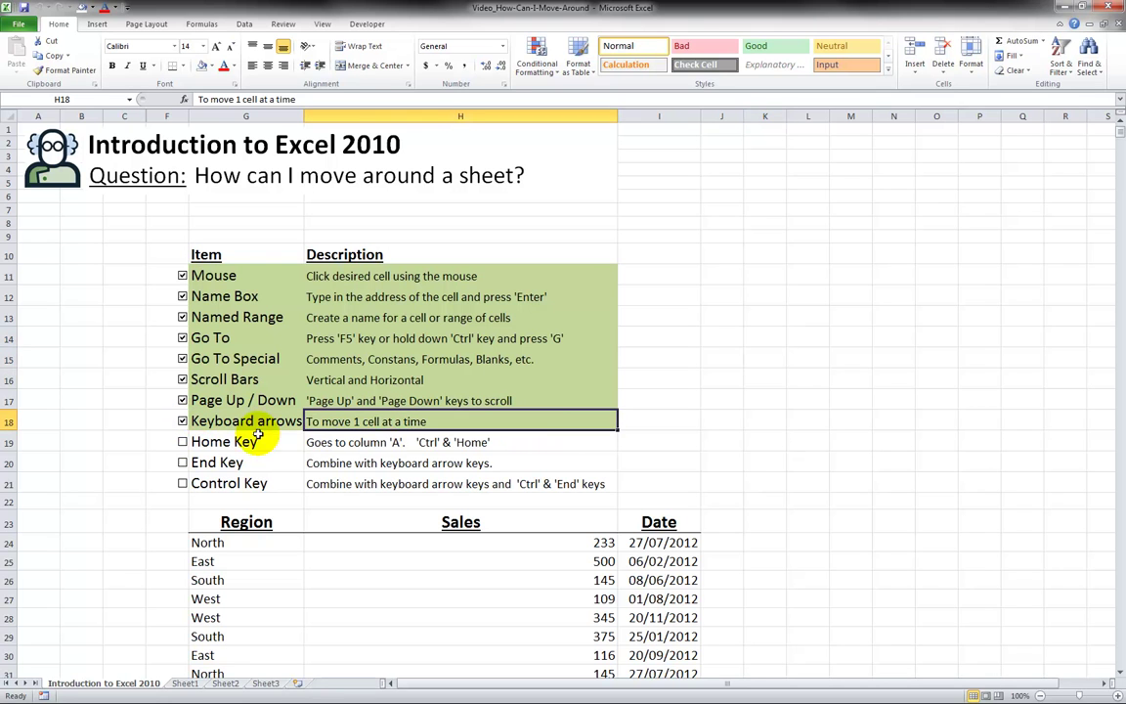
Step: Jump from K17 to column A of its row, and do the same from L9
click(755, 395)
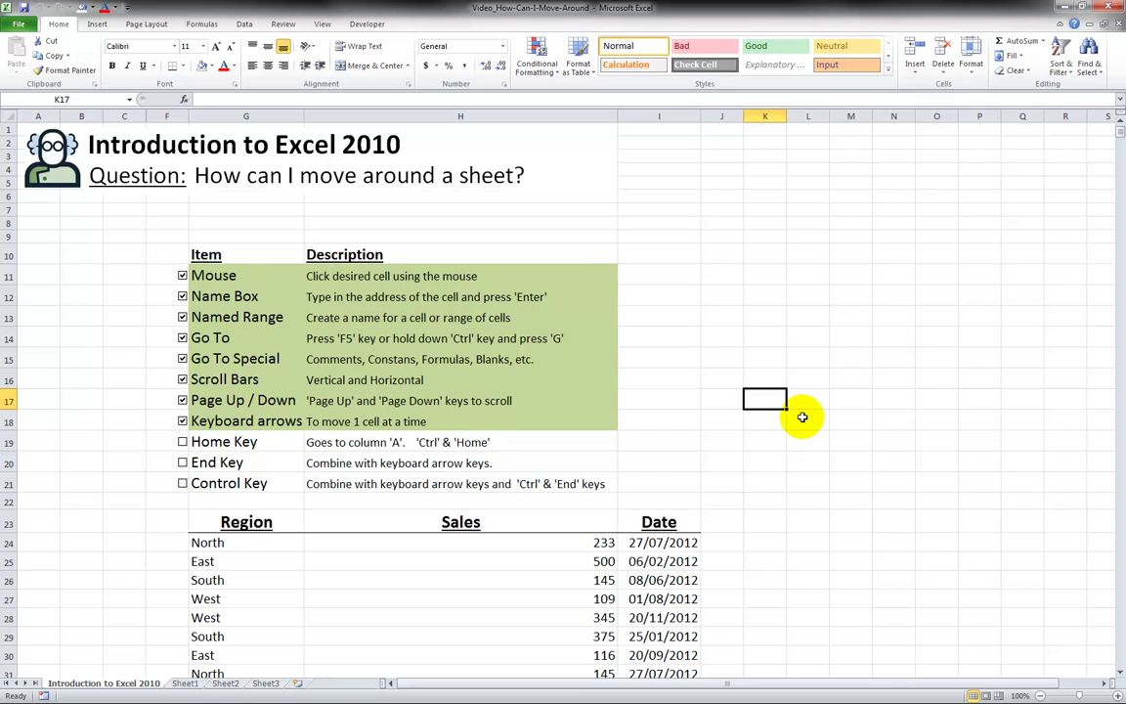
key(Home)
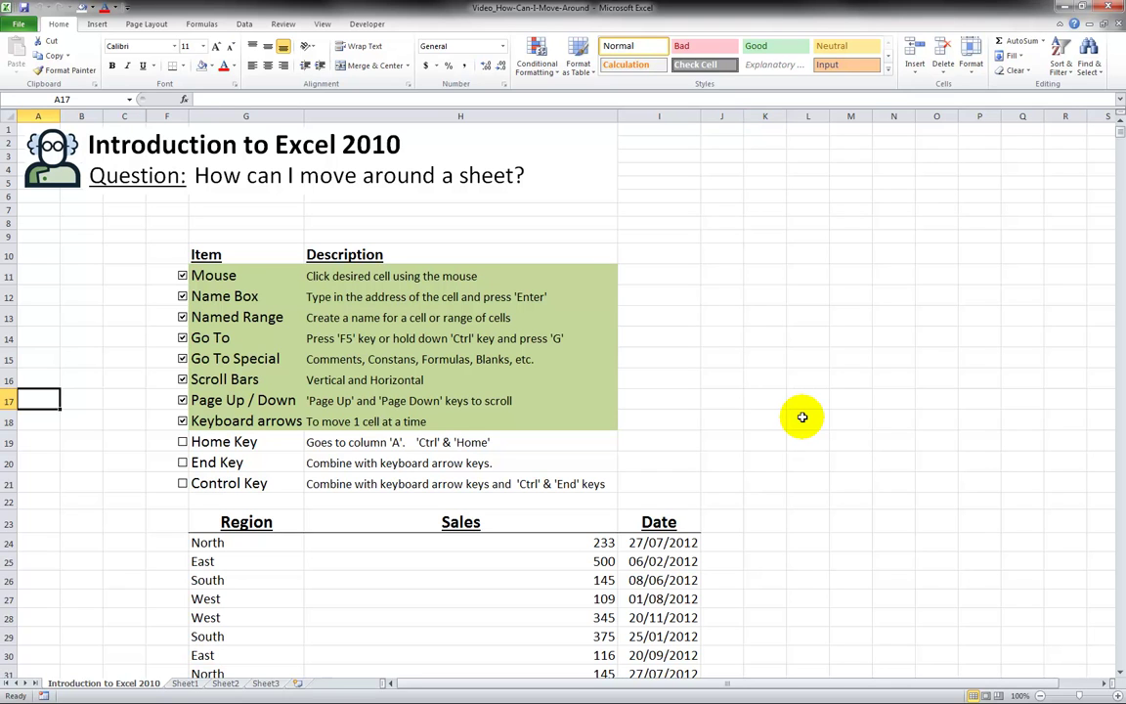
click(789, 311)
click(800, 234)
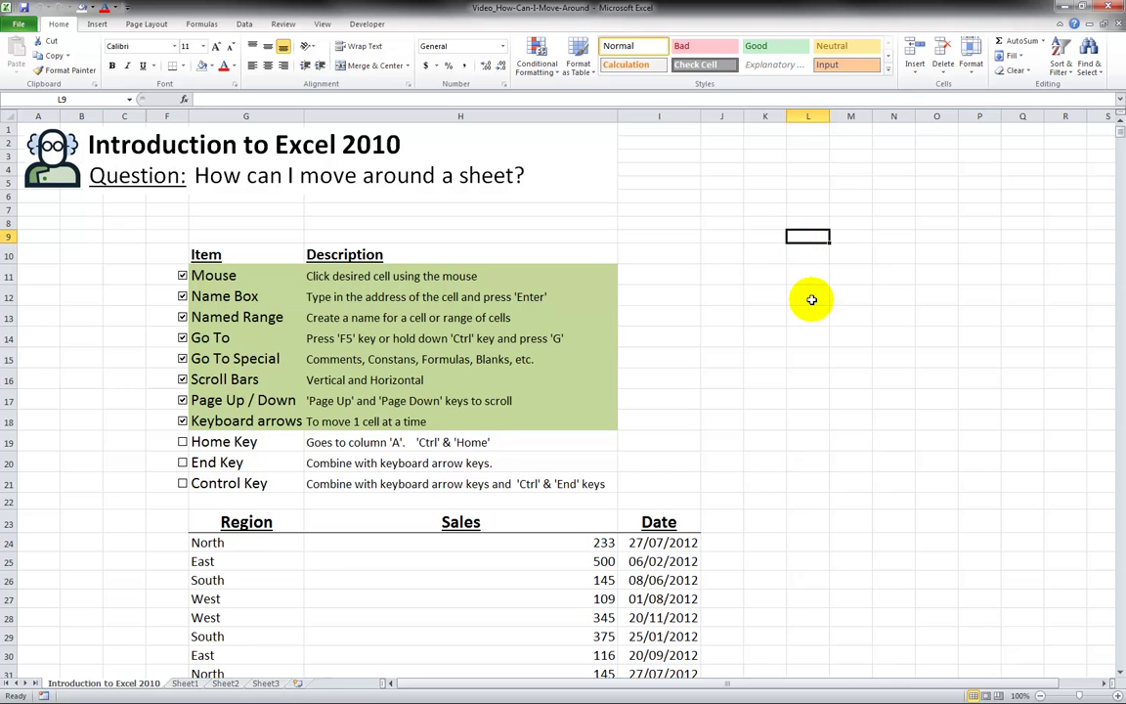
key(Home)
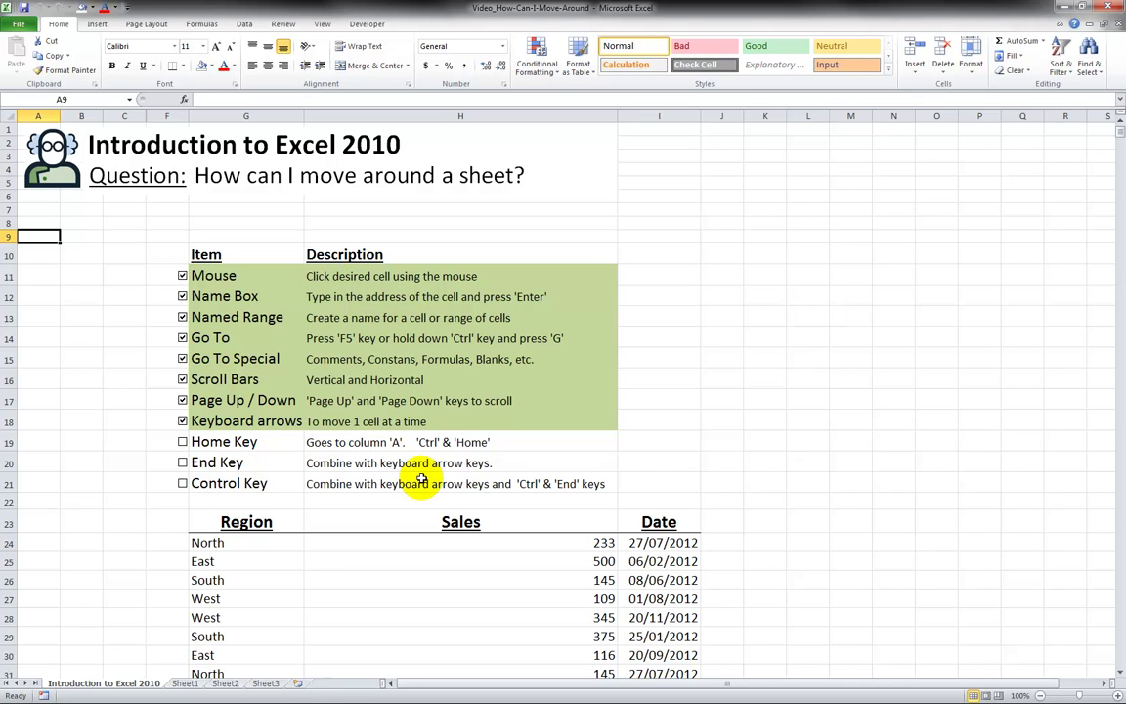
Step: Select blank cells beside the tables, finishing with K58, and jump from there straight to A1
click(764, 463)
click(761, 518)
click(736, 467)
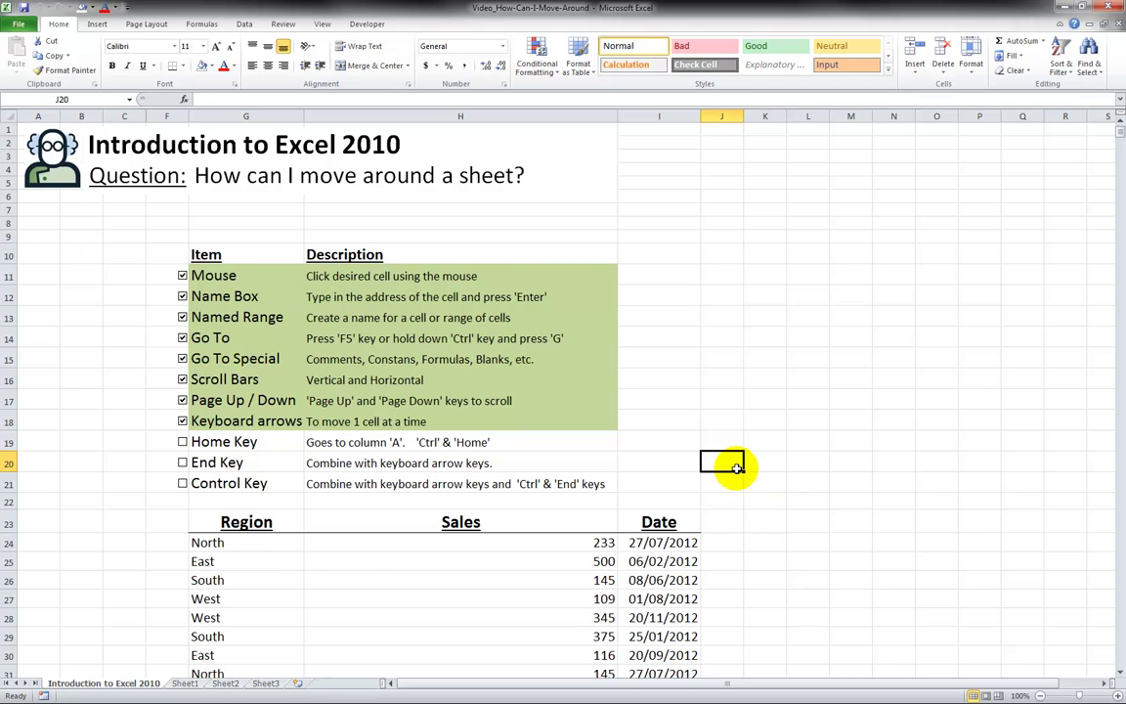
scroll(736, 470, down, 13)
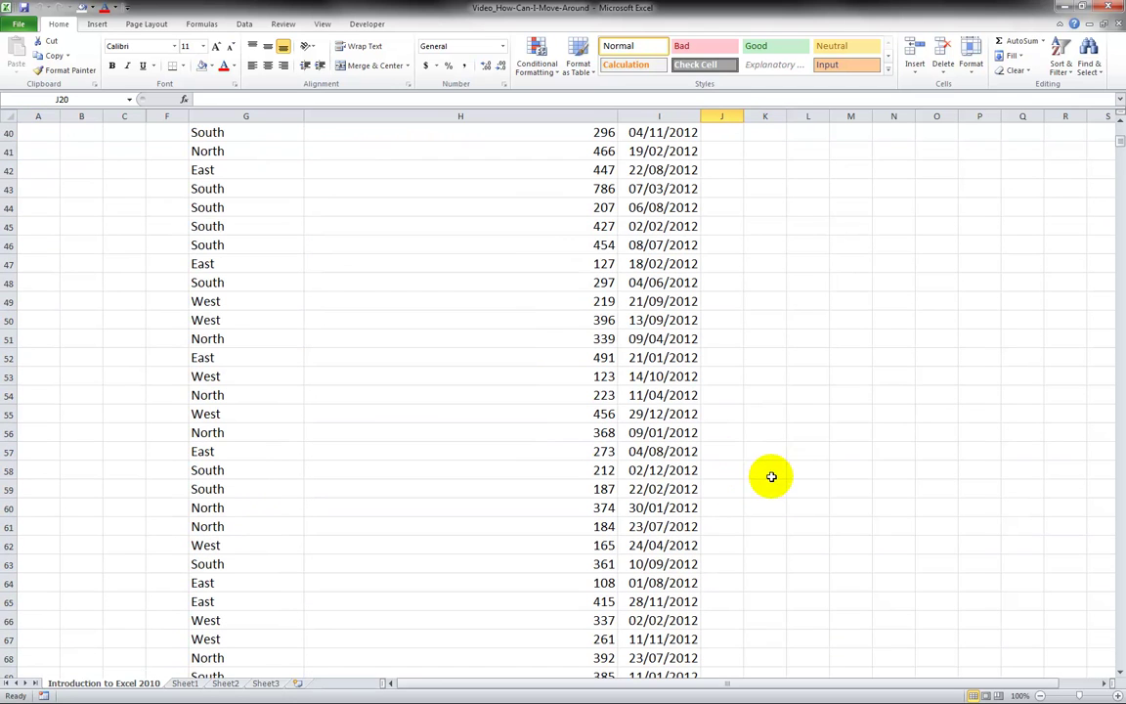
click(769, 473)
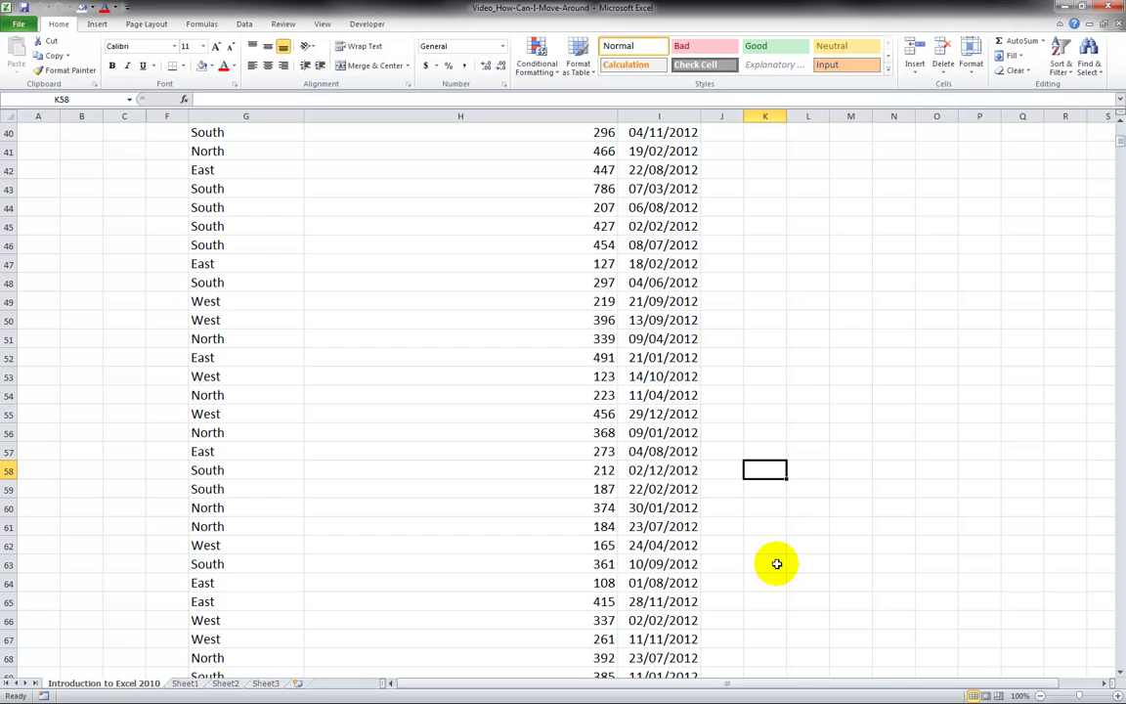
key(ctrl+Home)
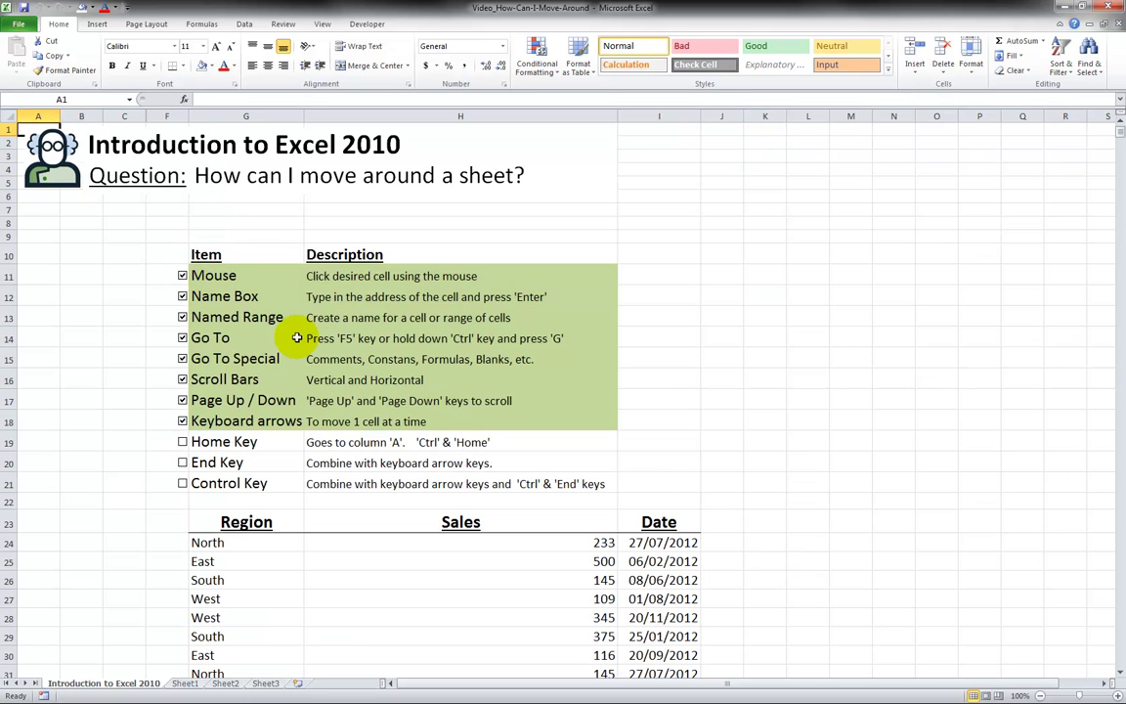
Step: Select G9 and the Home Key description in H19, and tick the Home Key item
click(252, 231)
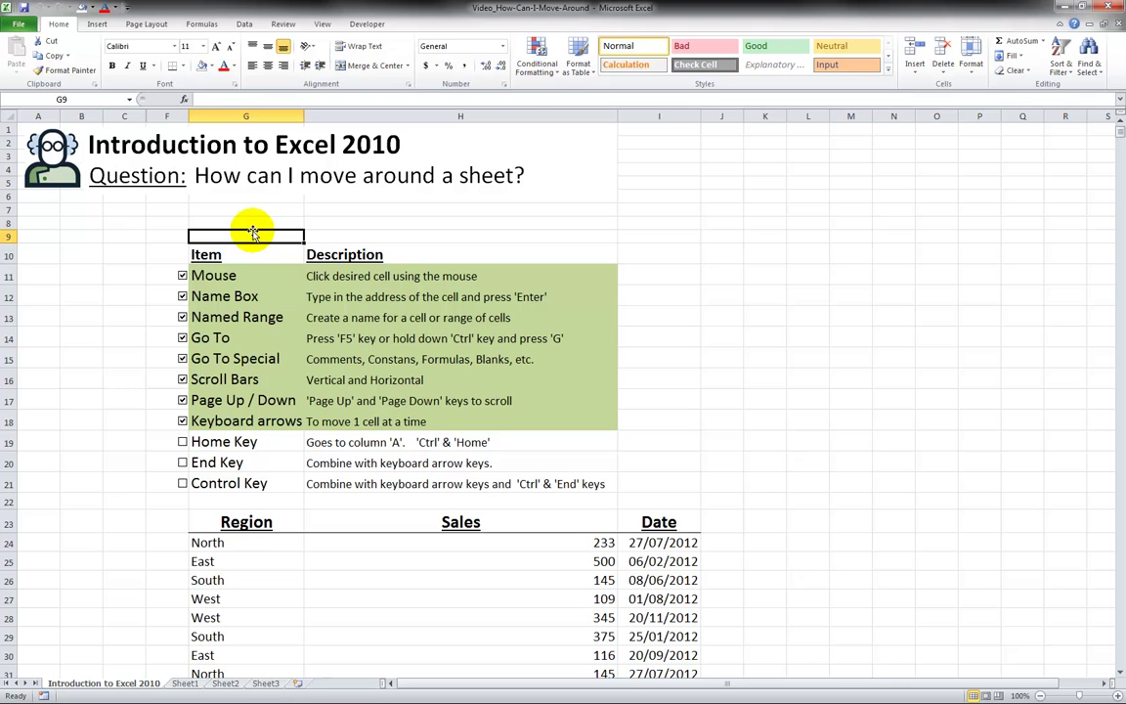
click(332, 441)
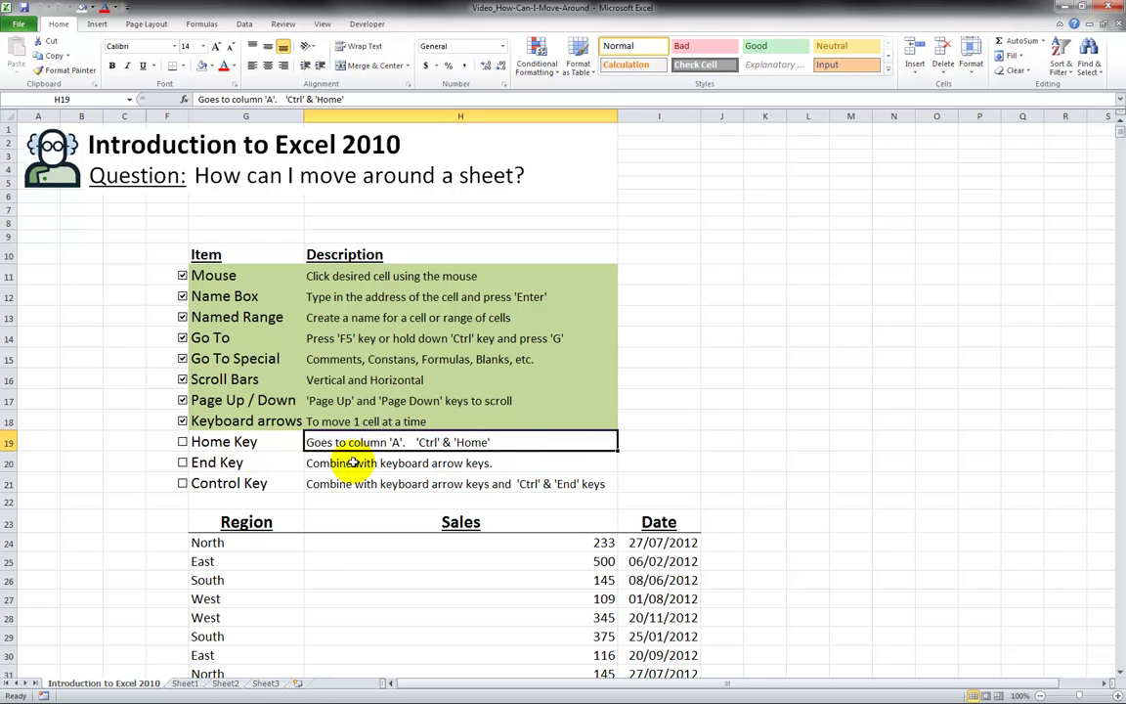
click(184, 442)
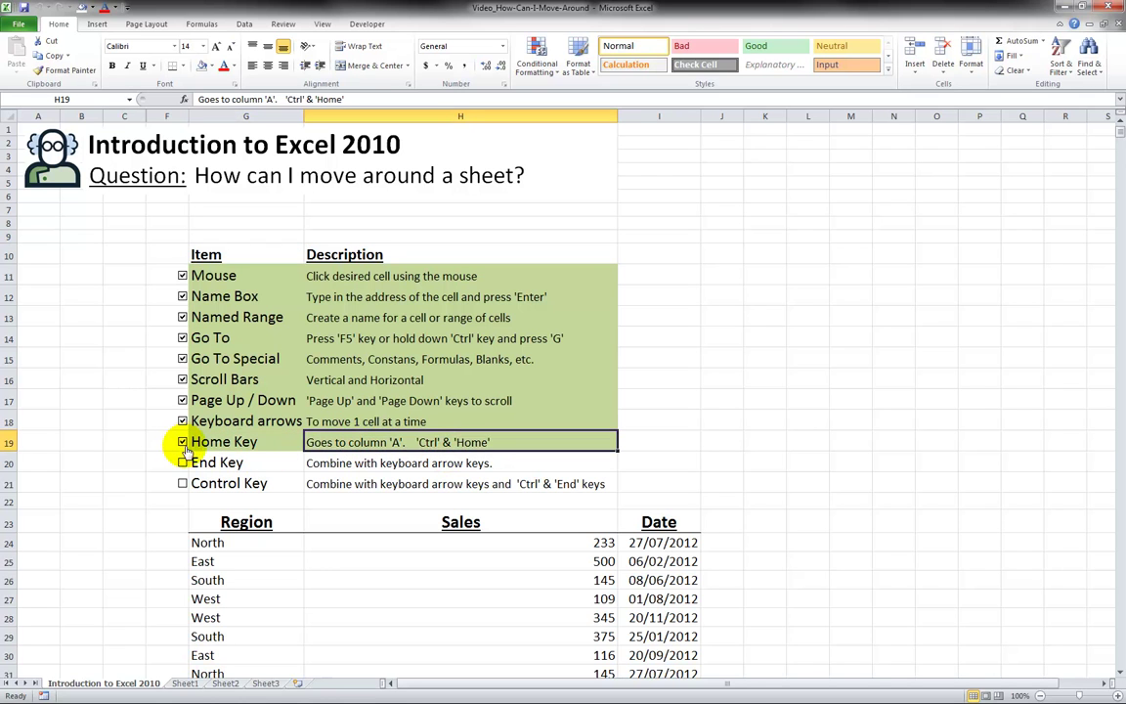
Step: Select the End Key description in H20, and from K10 jump to the last row K1048576 and back to K1
click(332, 464)
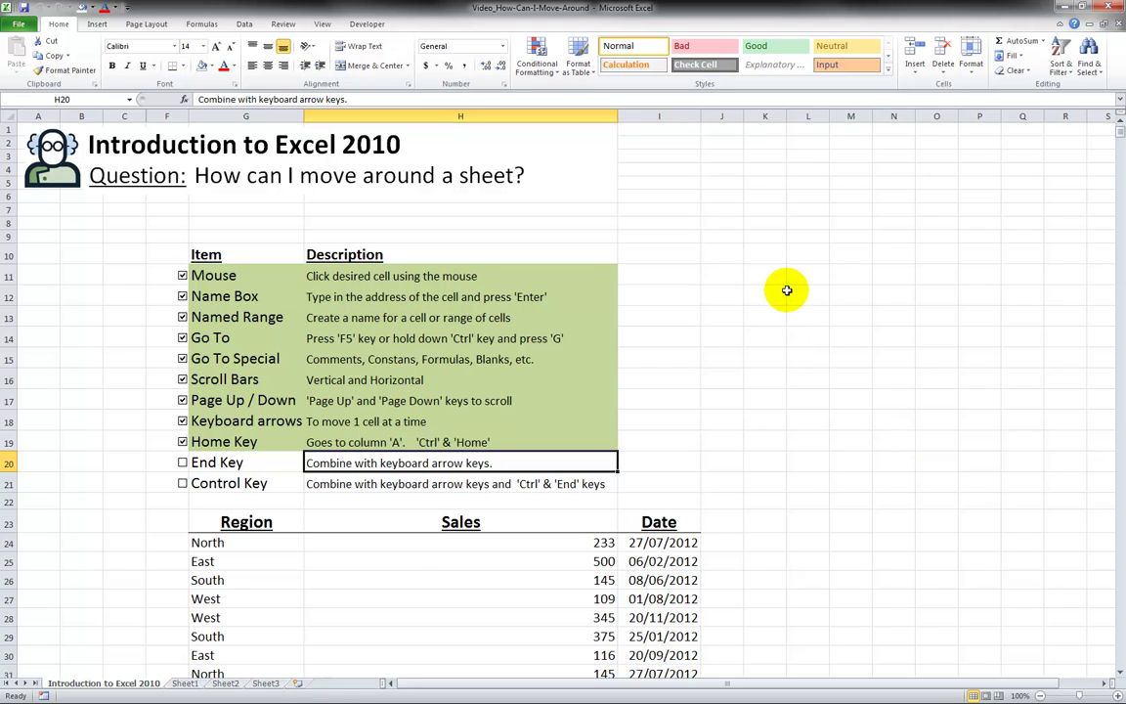
click(767, 256)
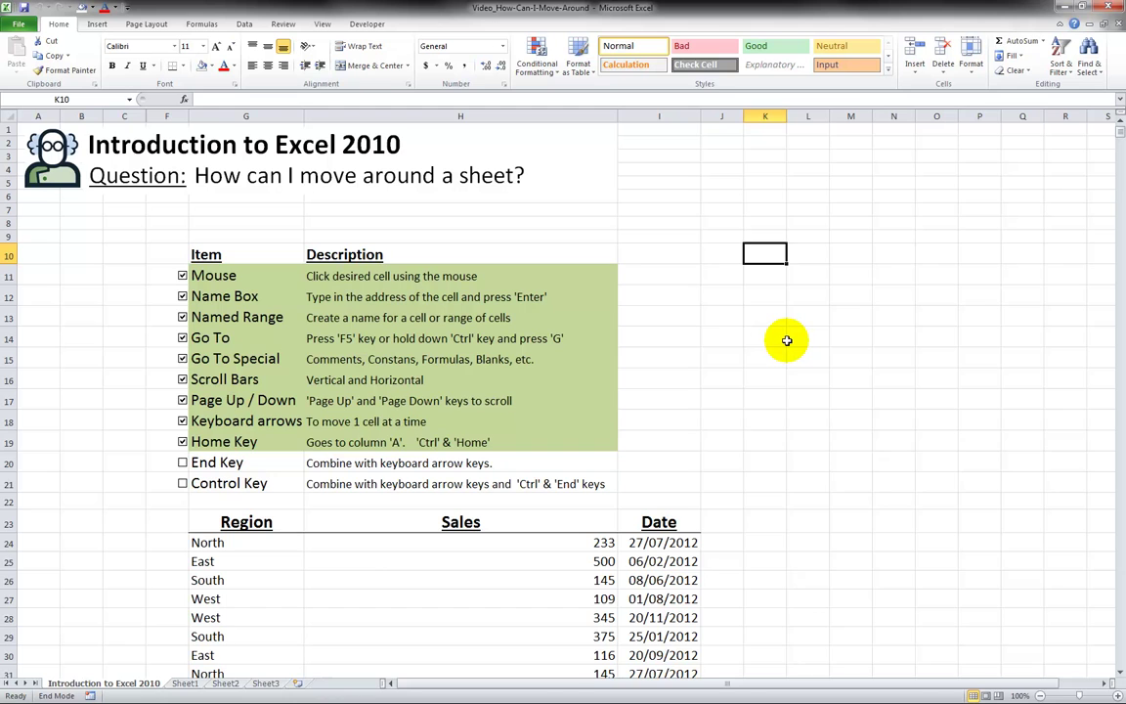
key(Down)
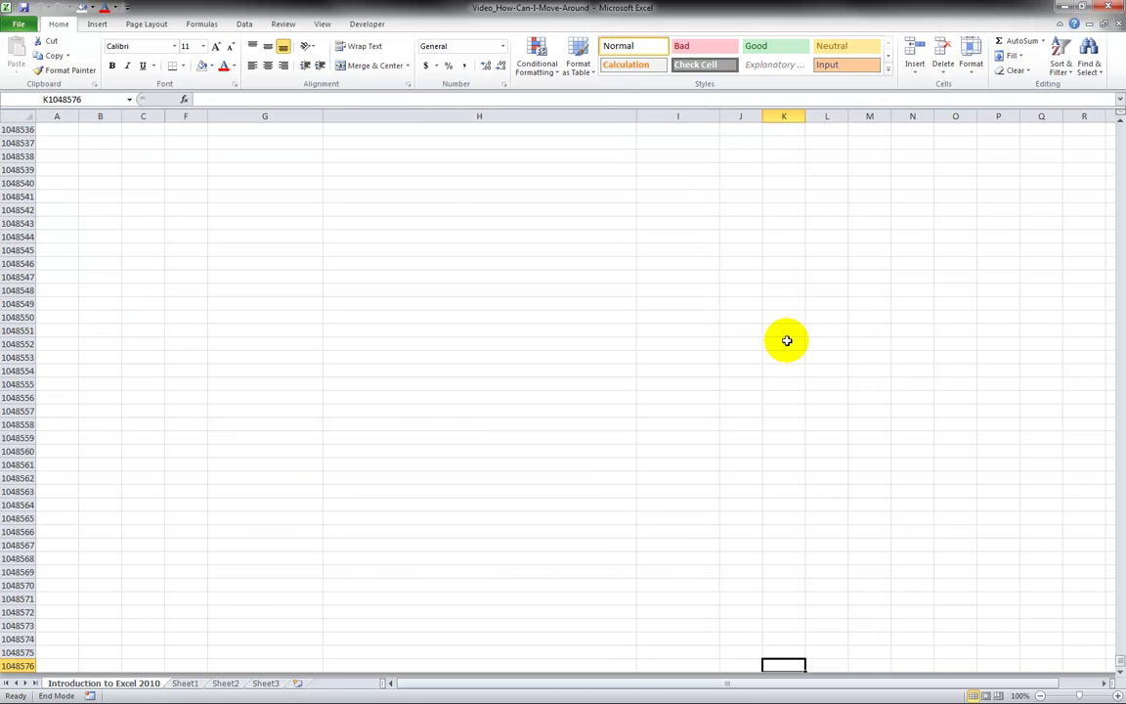
key(Up)
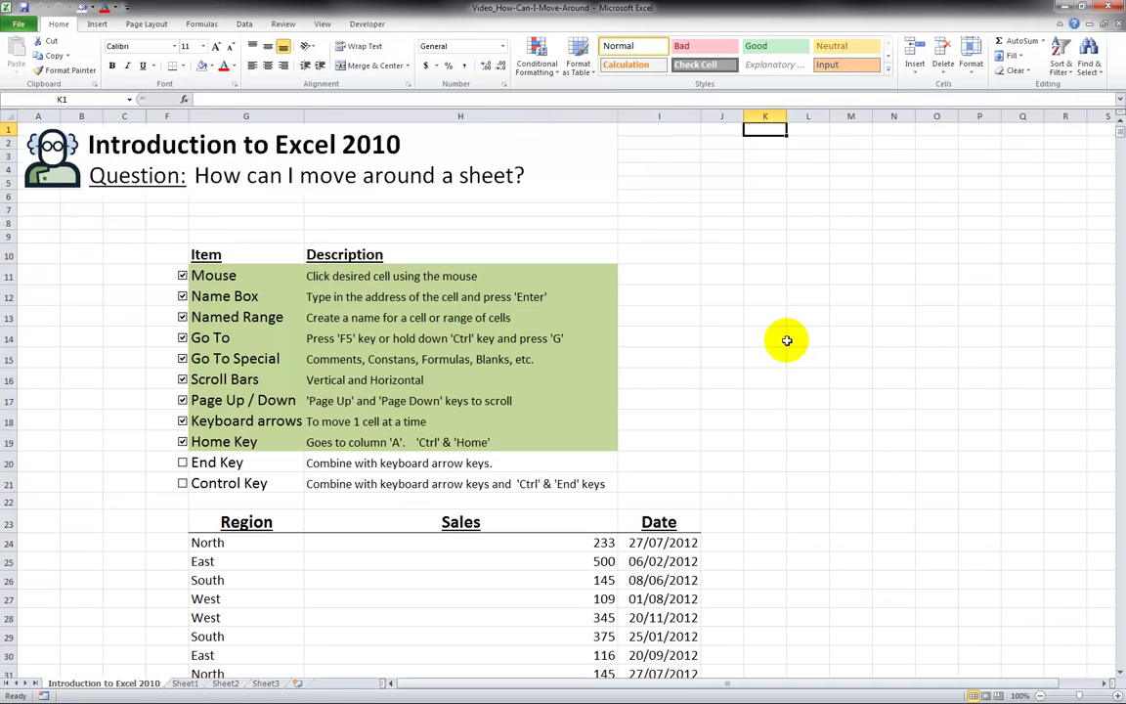
Step: Jump left from L10 to the nearest filled cell H10, and along row 25 to I25 and G25
click(809, 255)
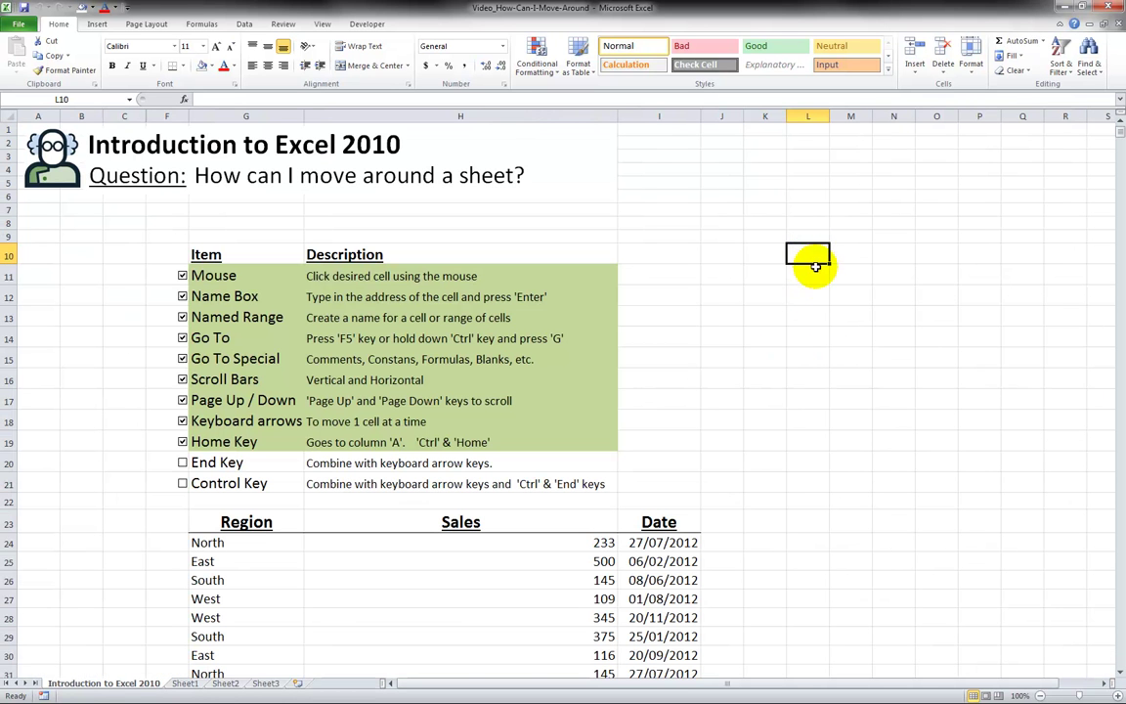
key(End)
key(Left)
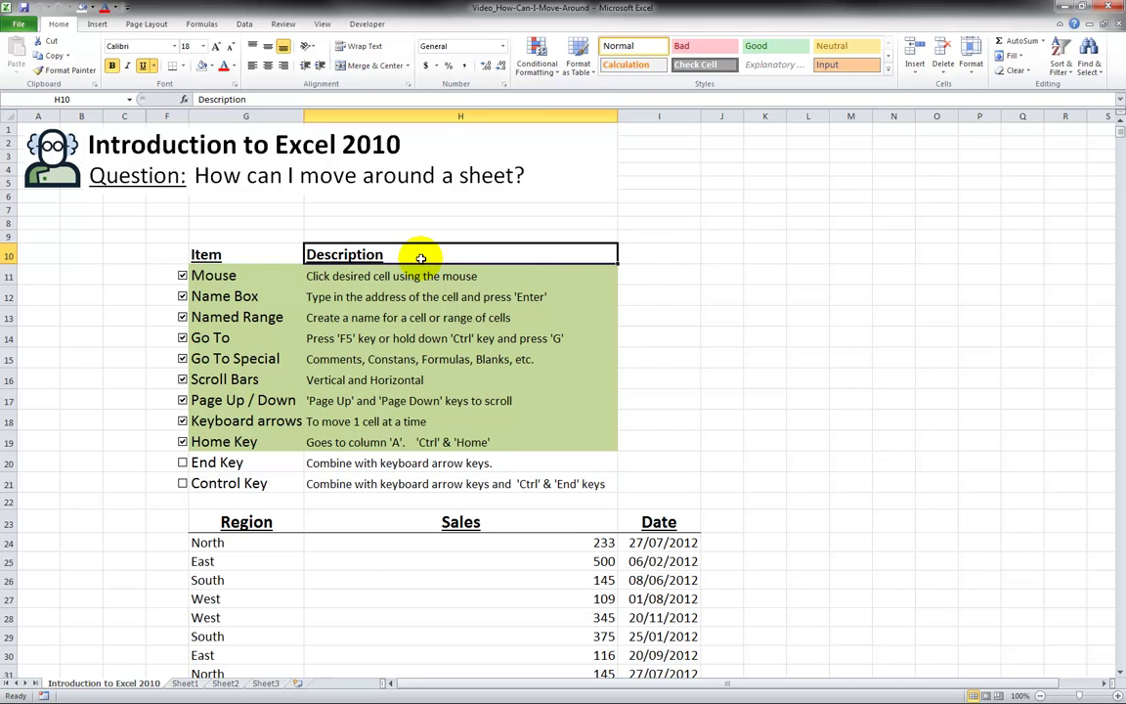
click(890, 560)
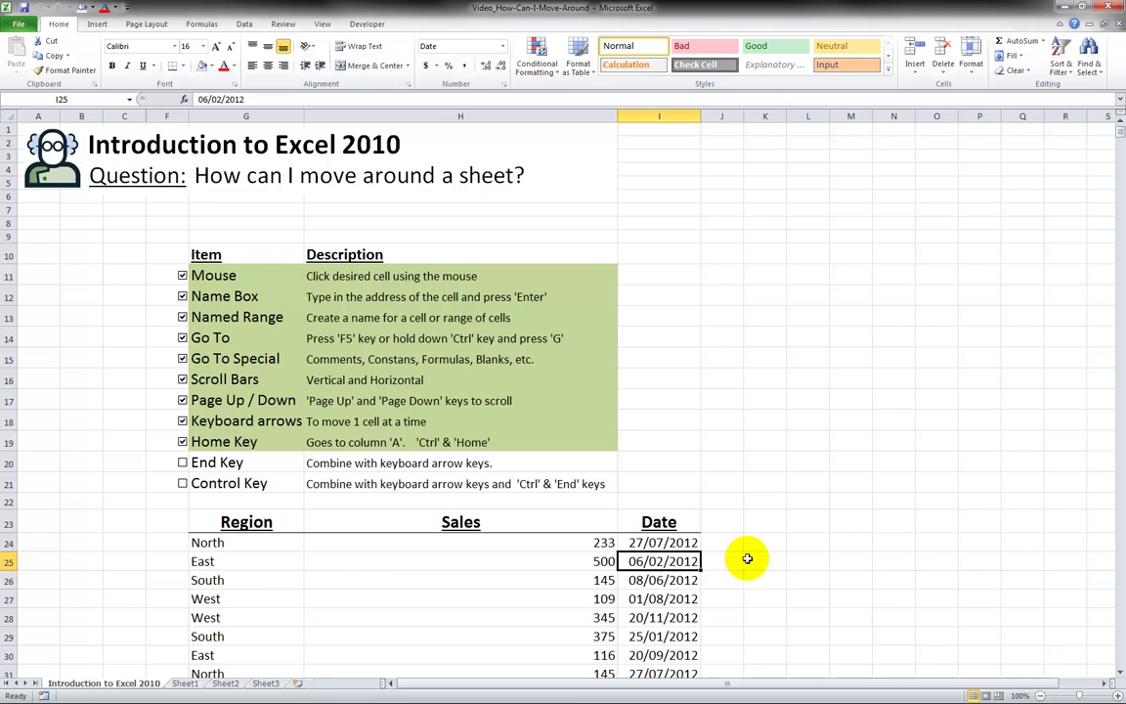
click(656, 561)
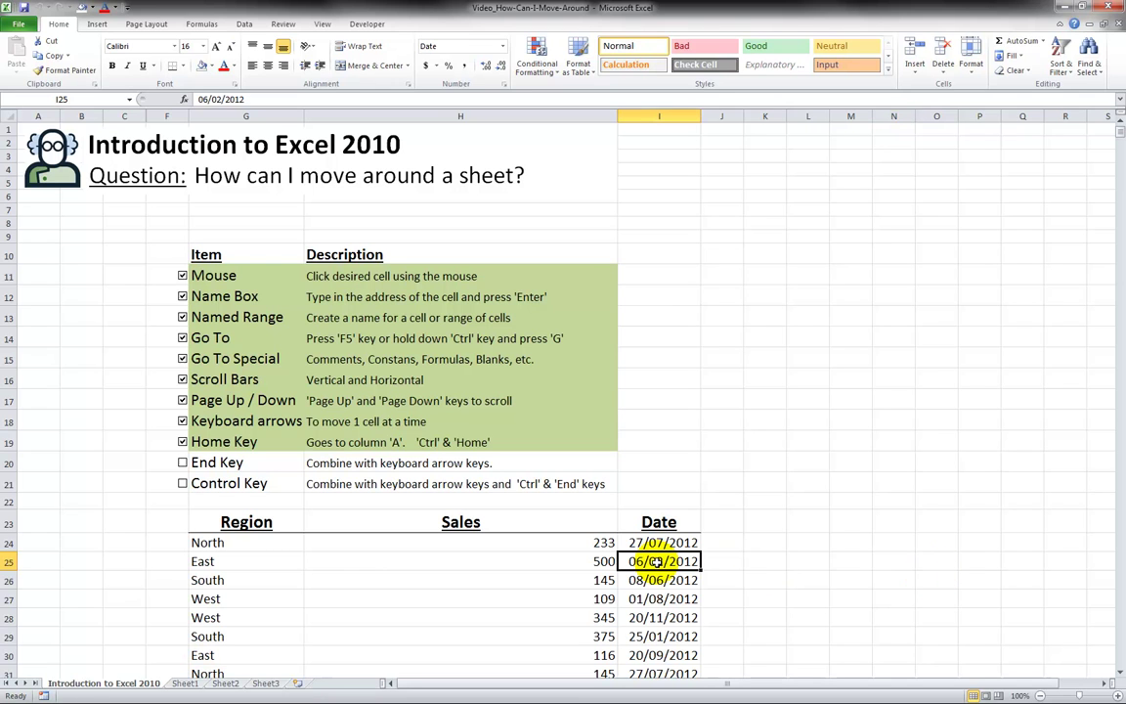
key(Left)
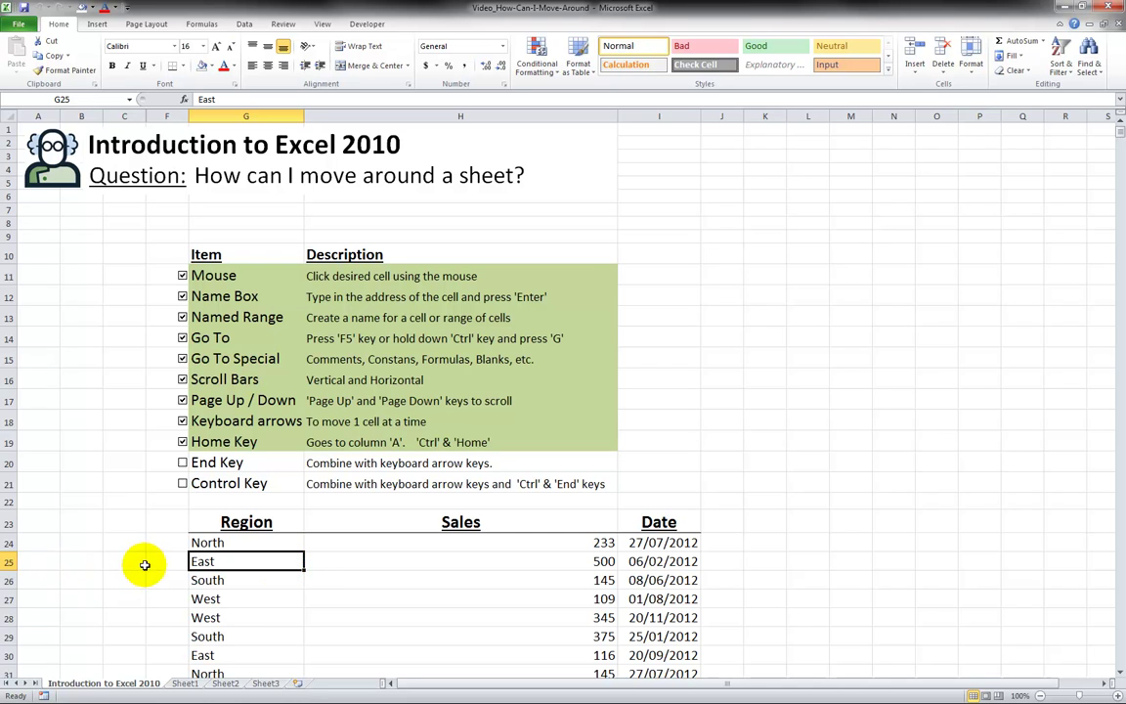
Step: Jump from G25 to A25, and rightwards along row 25 to G25, I25 and the last column at XFD25
key(Home)
key(End)
key(Right)
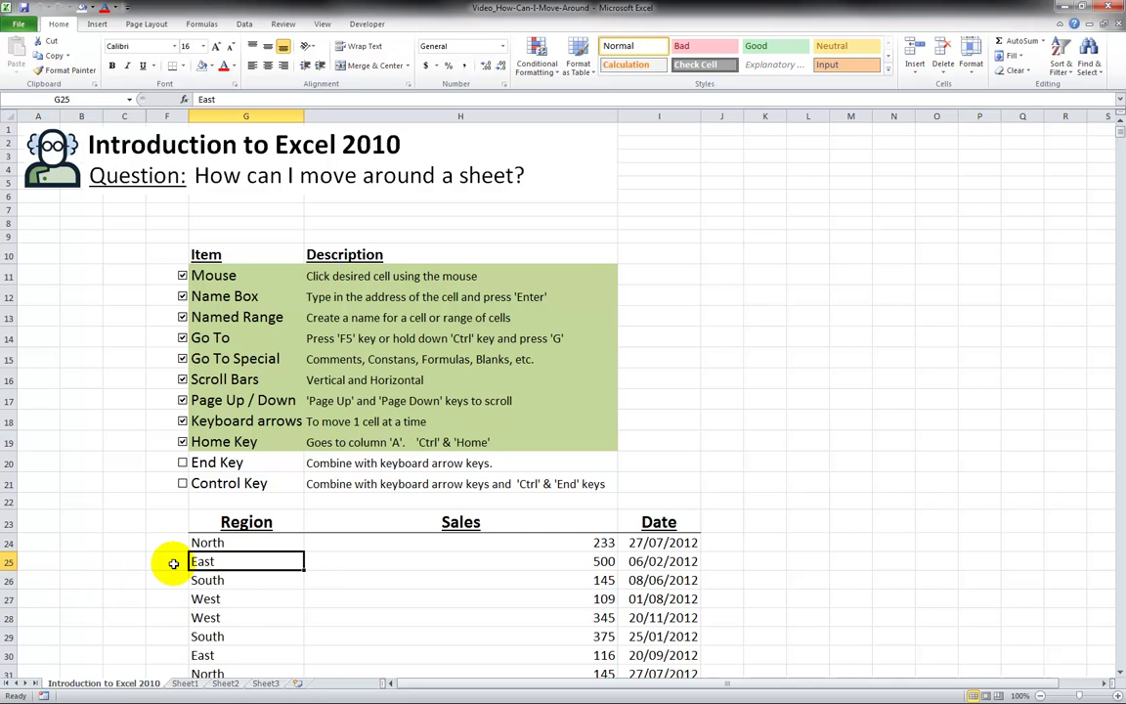
key(End)
key(Right)
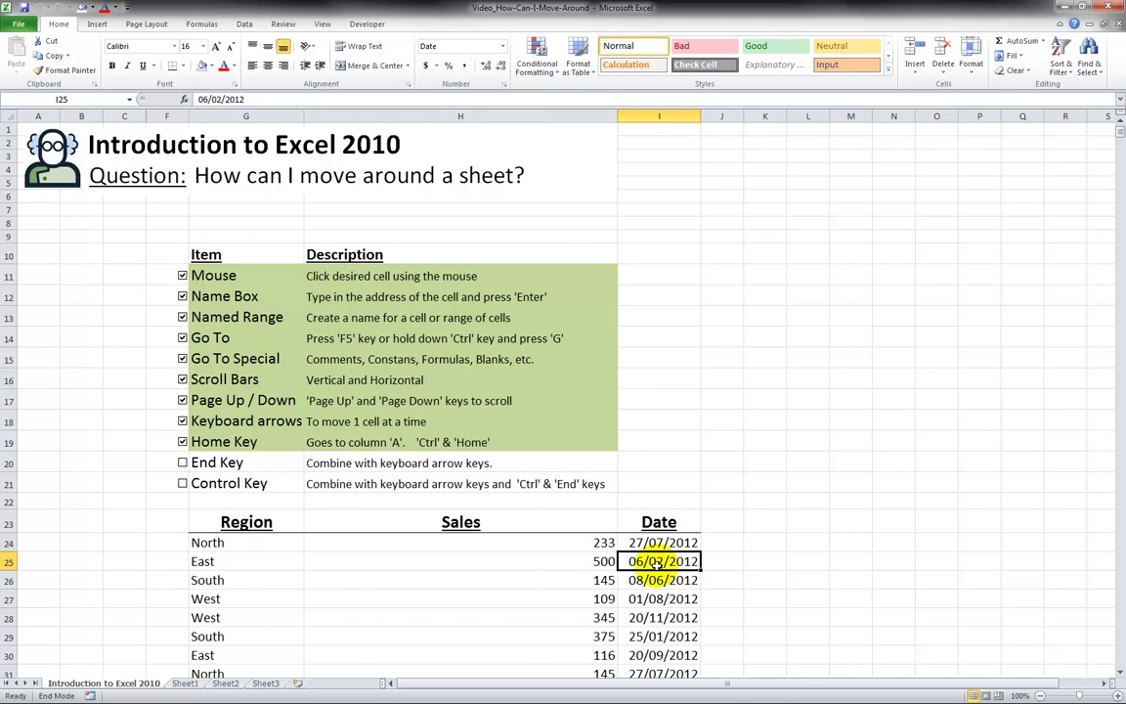
key(End)
key(Right)
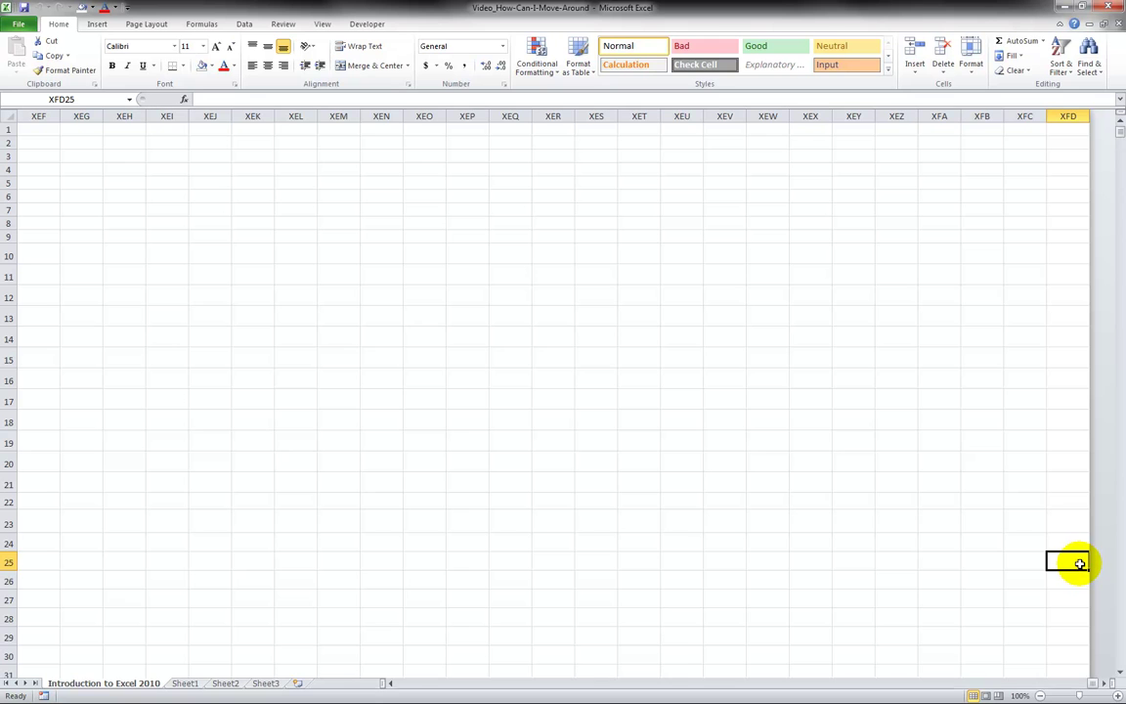
Step: Return to A1, select the End Key description in H20, and tick the End Key item
key(ctrl+Home)
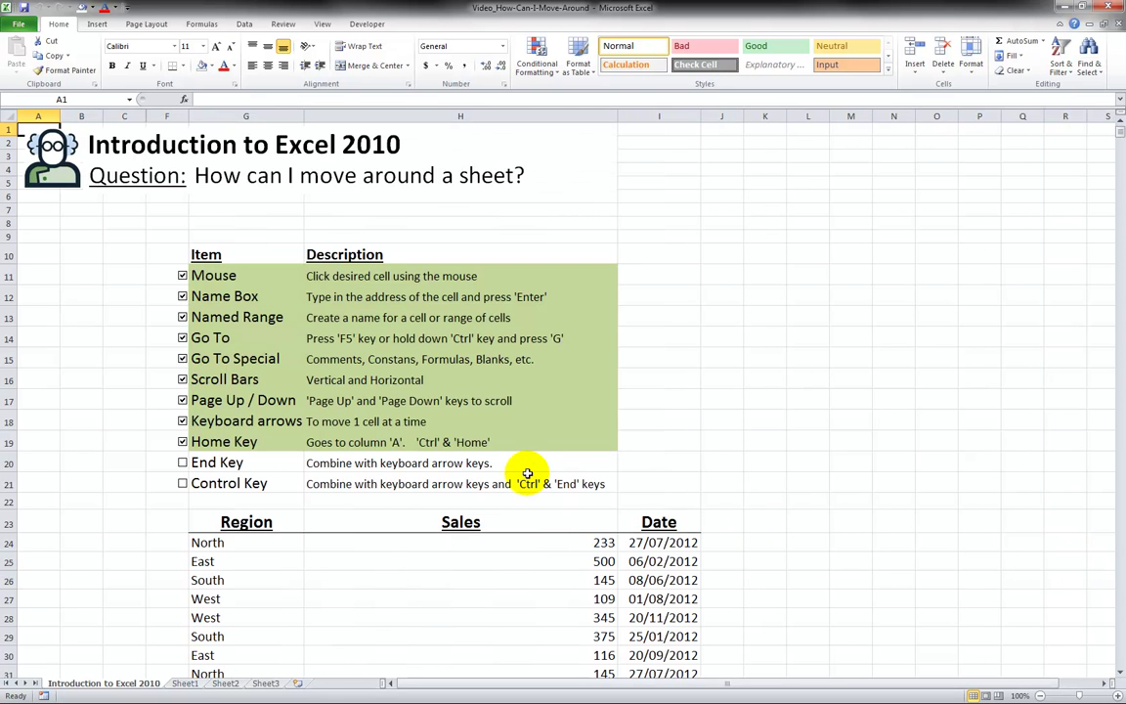
click(330, 464)
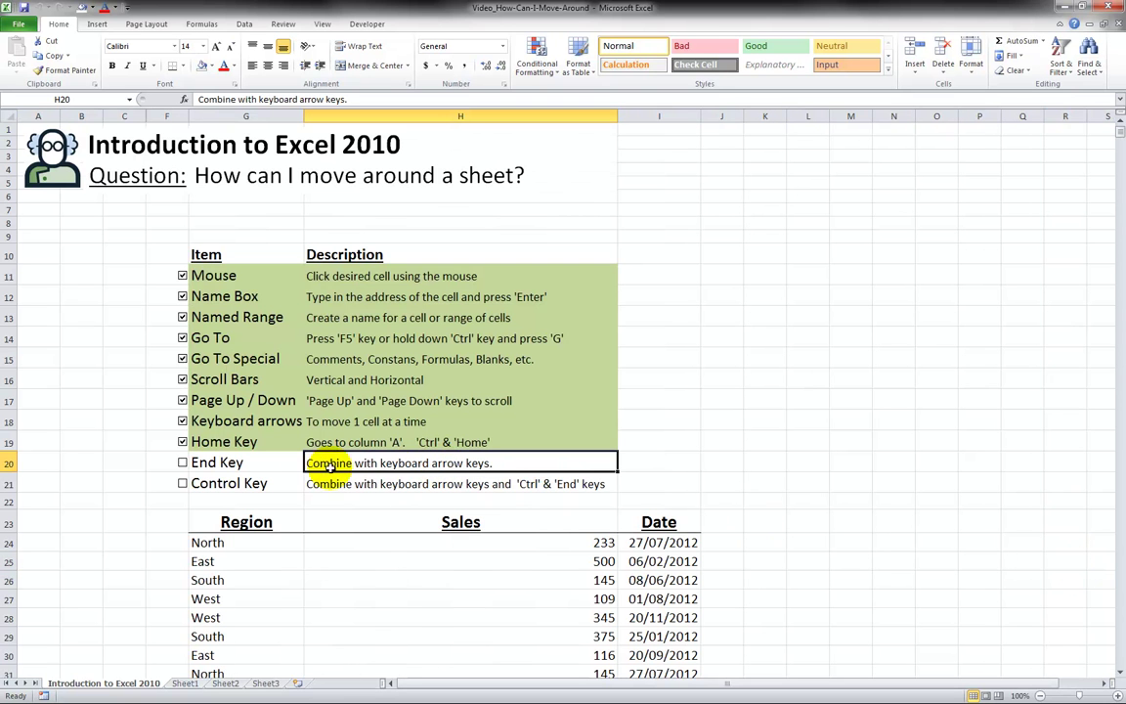
click(181, 463)
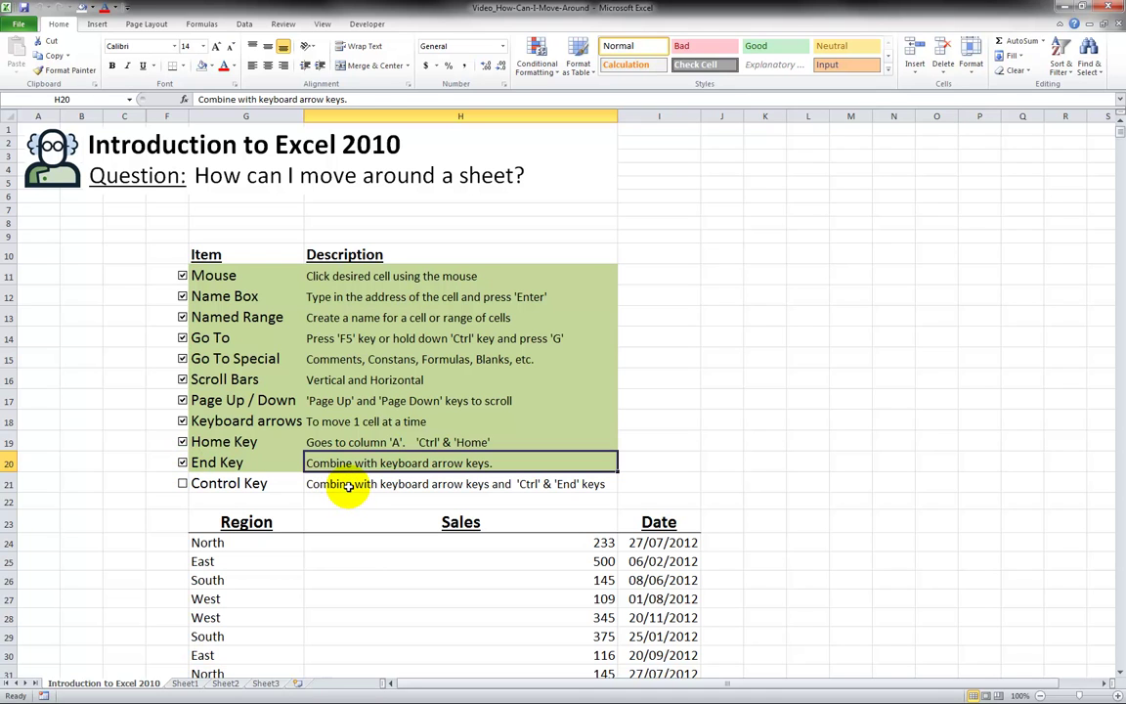
Step: Select the Control Key description in H21, and from I16 jump to the last used cell of the sheet, I2169
click(347, 485)
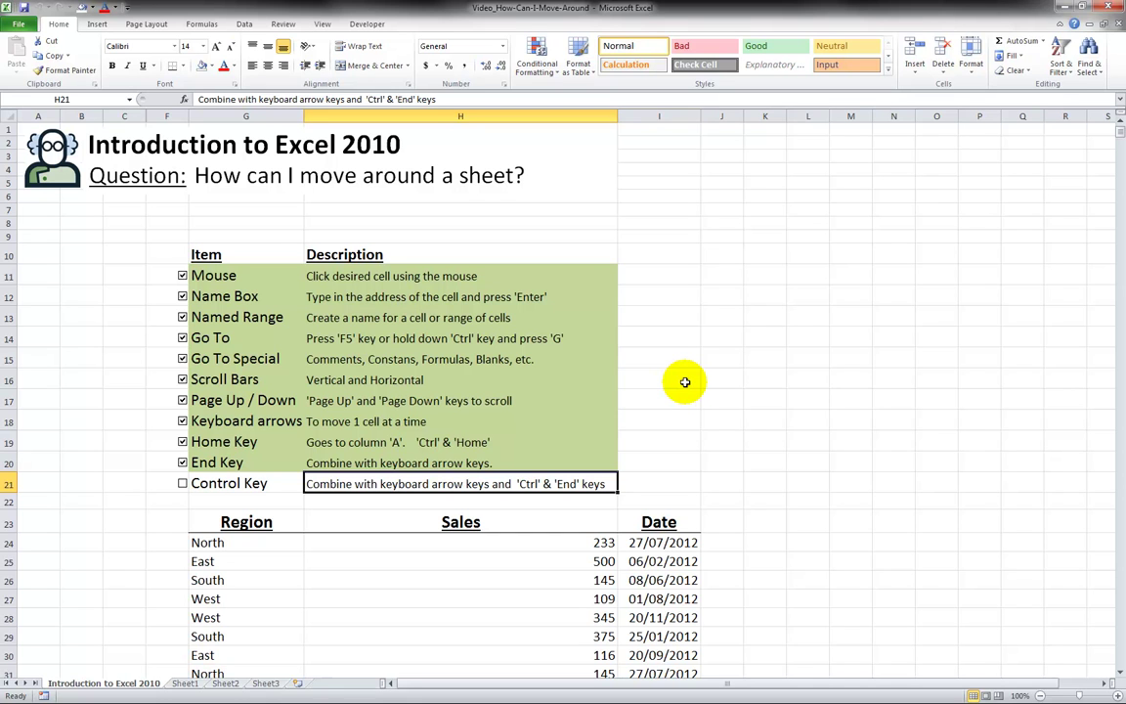
click(686, 382)
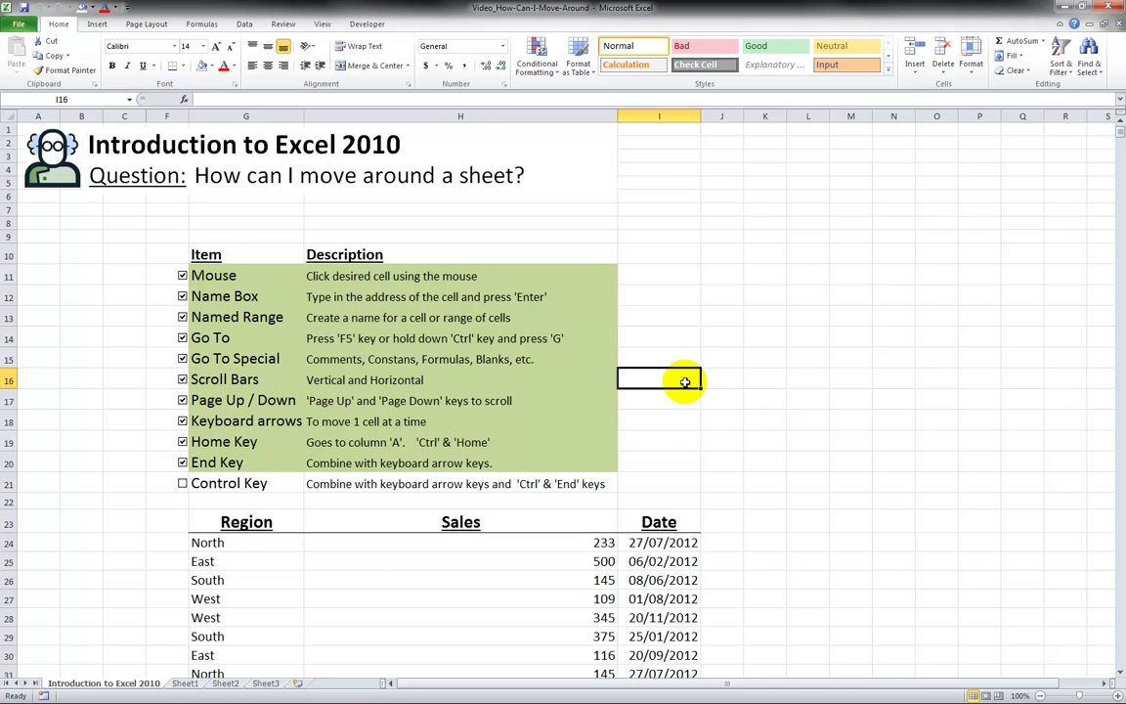
key(ctrl+End)
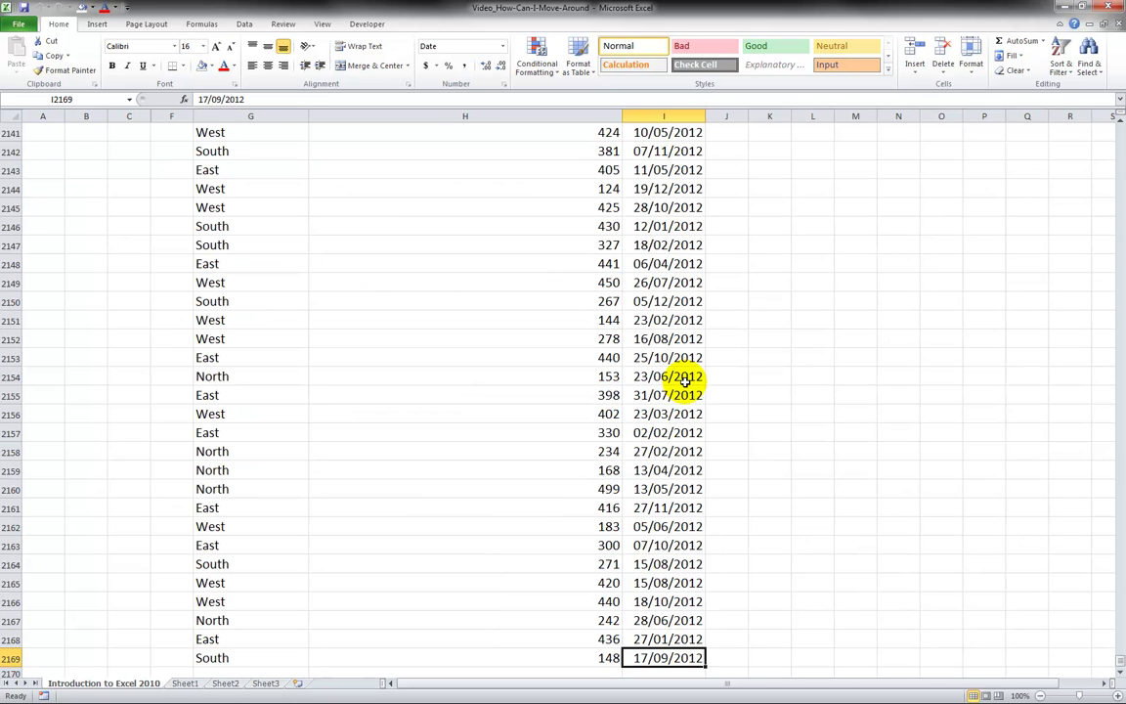
scroll(685, 382, down, 3)
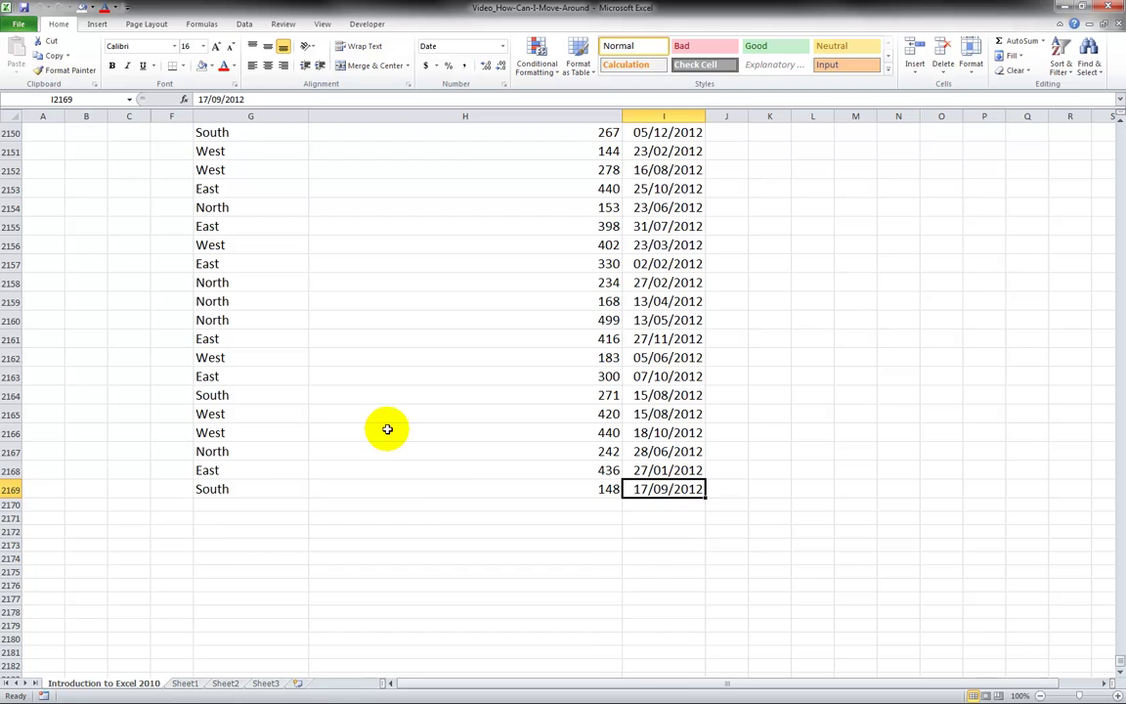
Step: Return to A1, tick the Control Key item, and select the Mouse description in H11
key(ctrl+Home)
click(182, 483)
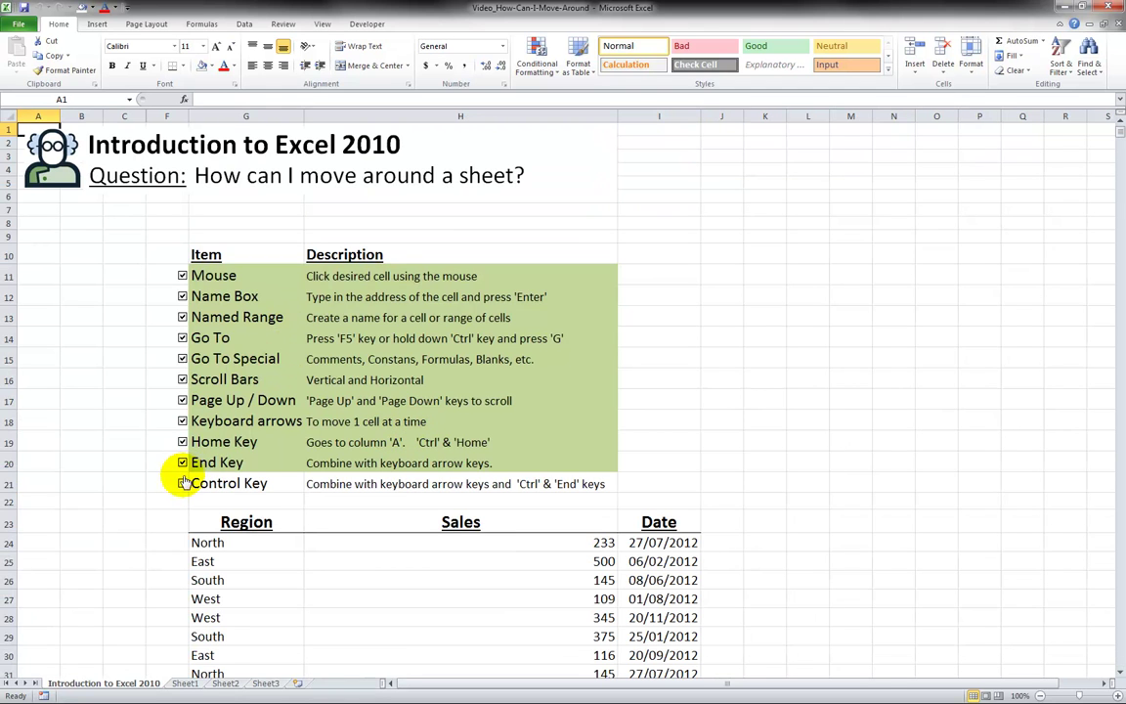
click(430, 279)
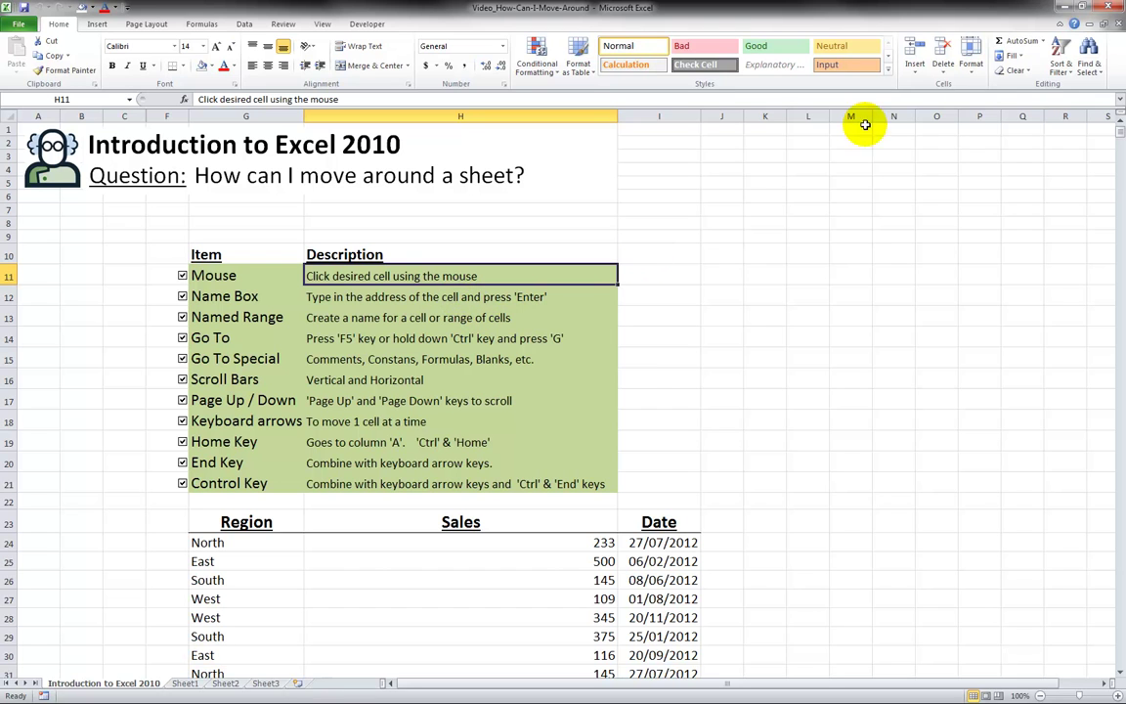